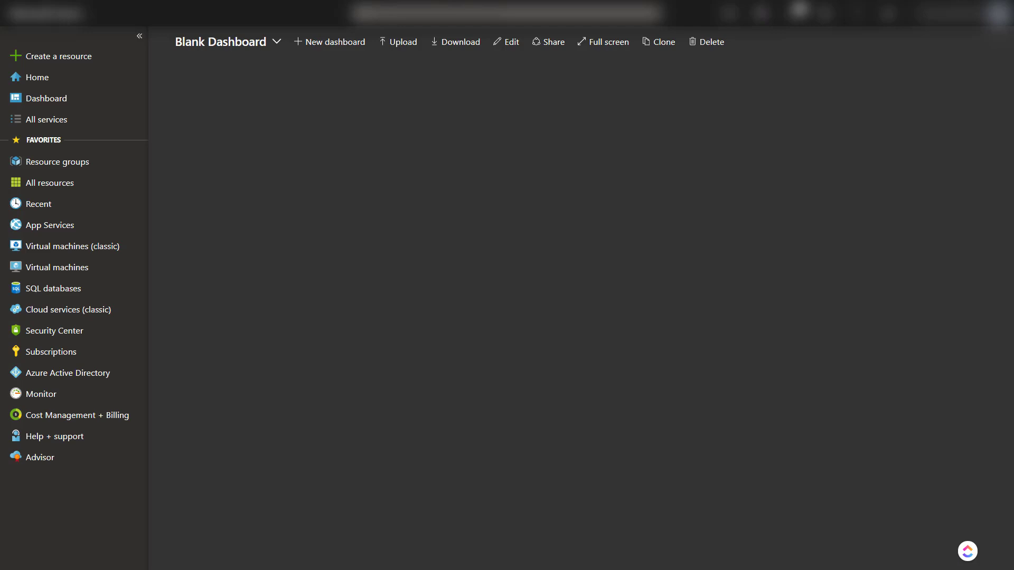
Find Data Factory in the Marketplace and start creating a new data factory resource
click(77, 59)
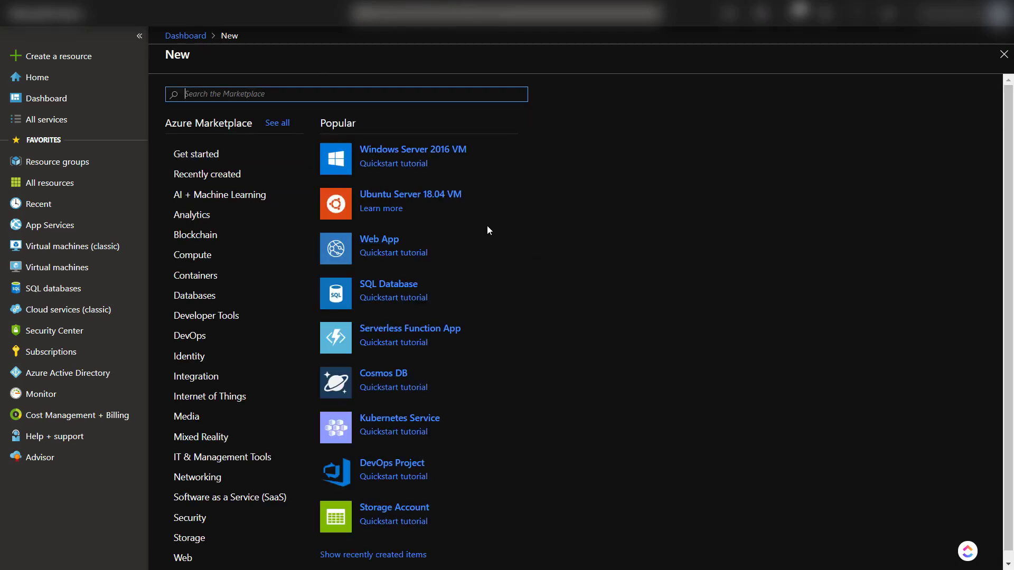
text(data factor)
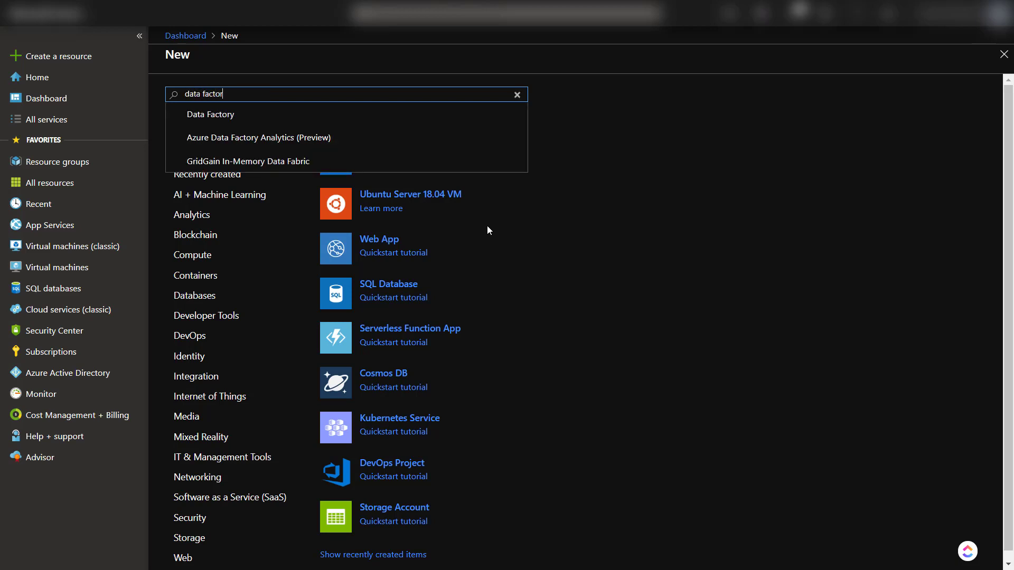
text(y)
click(222, 114)
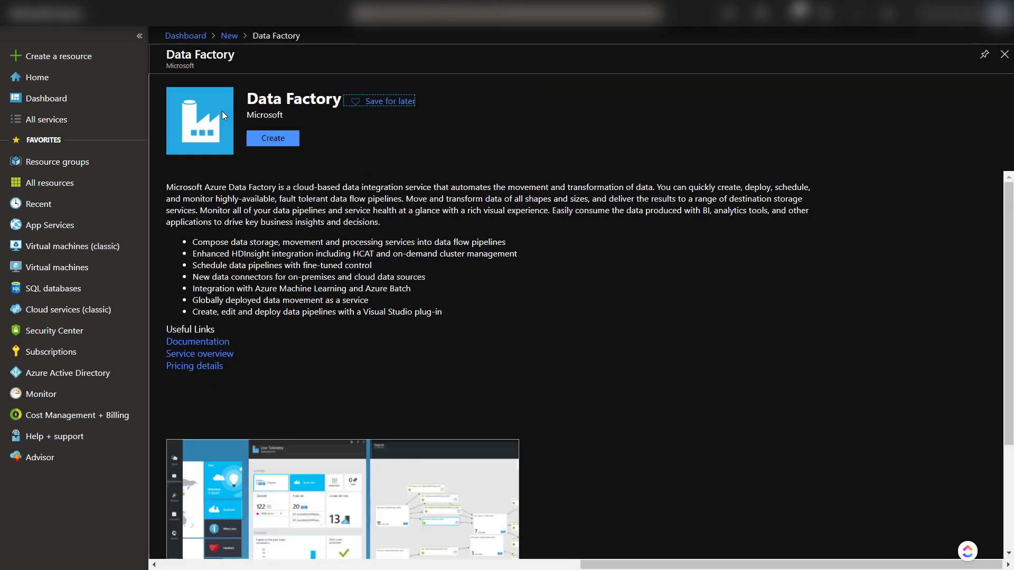
click(275, 140)
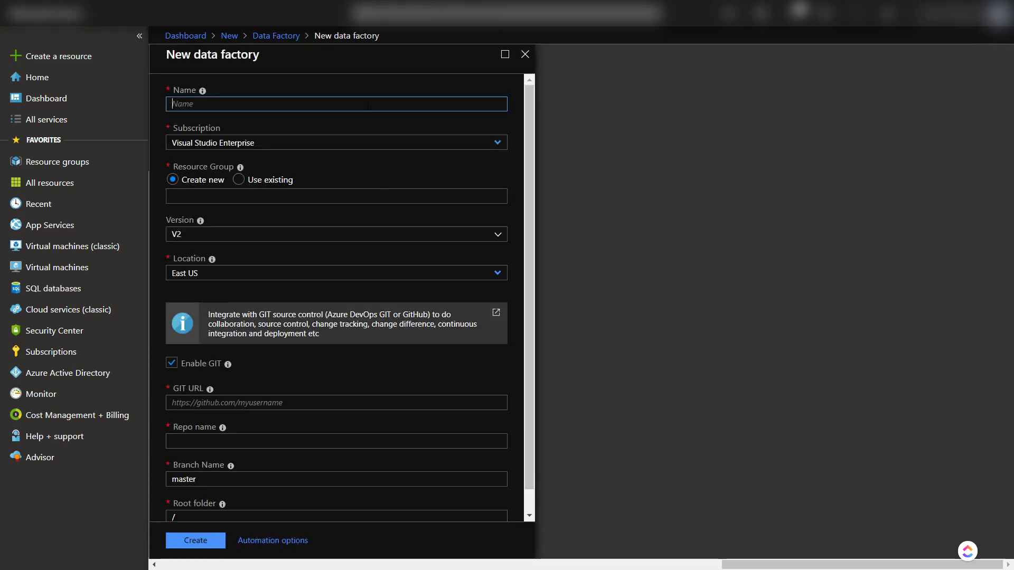
Name the new data factory newdatafactory0002
text(newdatafactory)
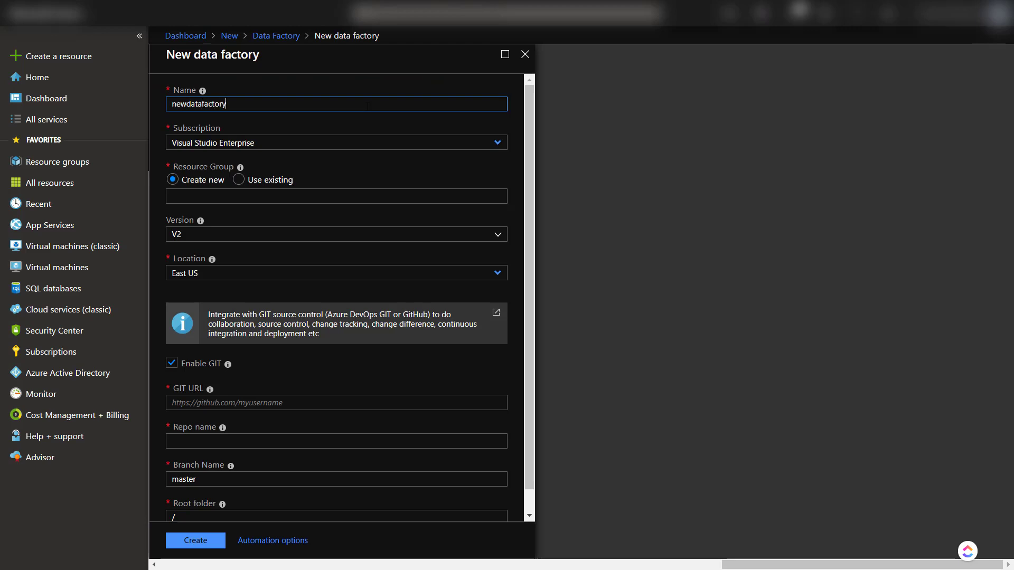
click(364, 83)
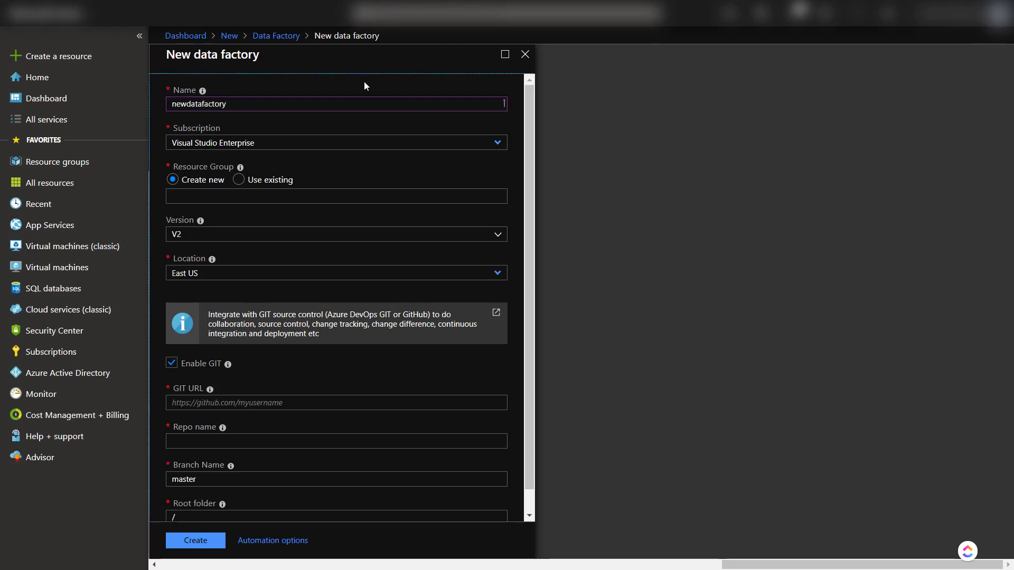
click(256, 106)
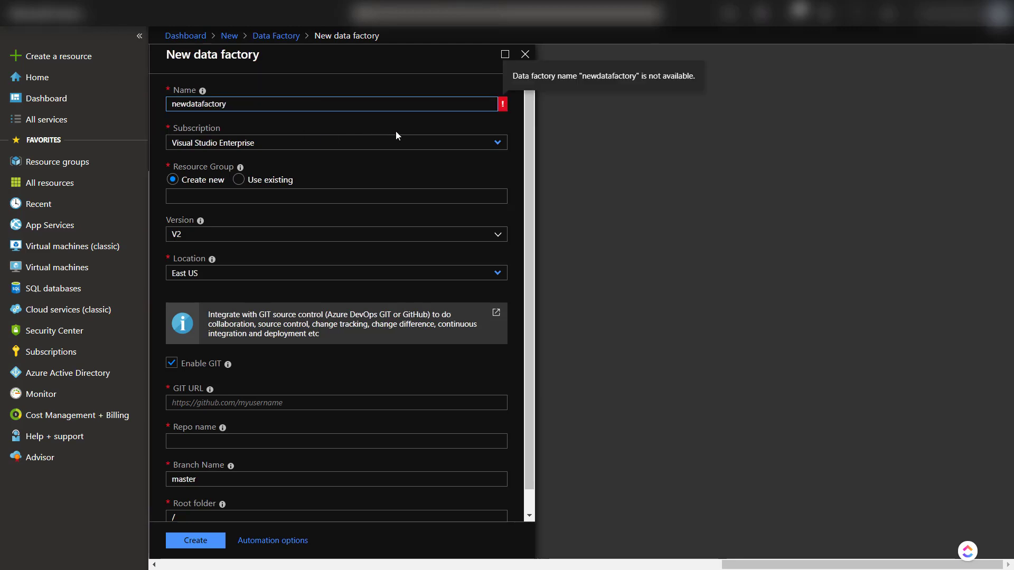
text(0002)
click(373, 90)
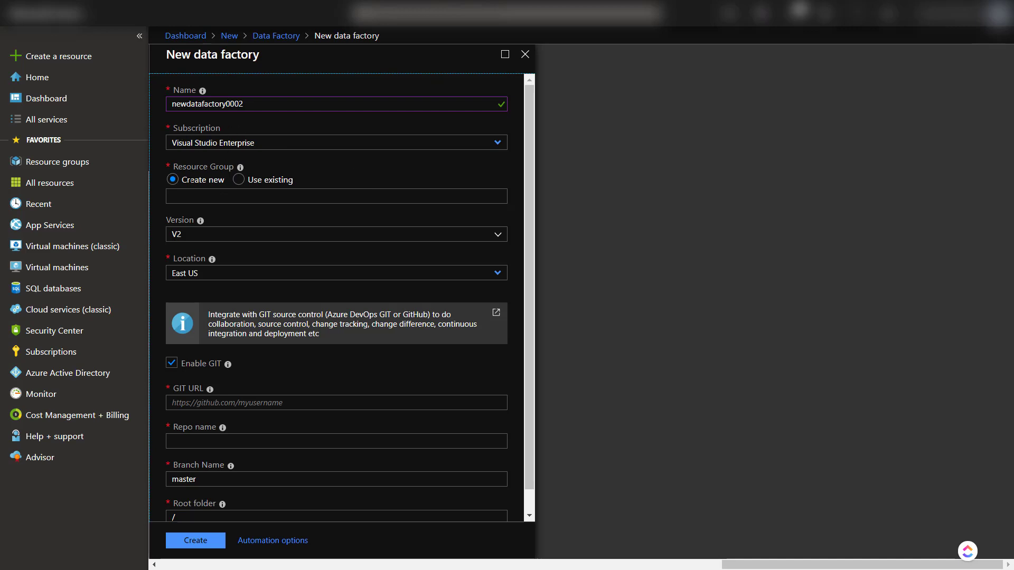
Assign the data factory to the existing resource group demoRG and choose version V2
click(238, 179)
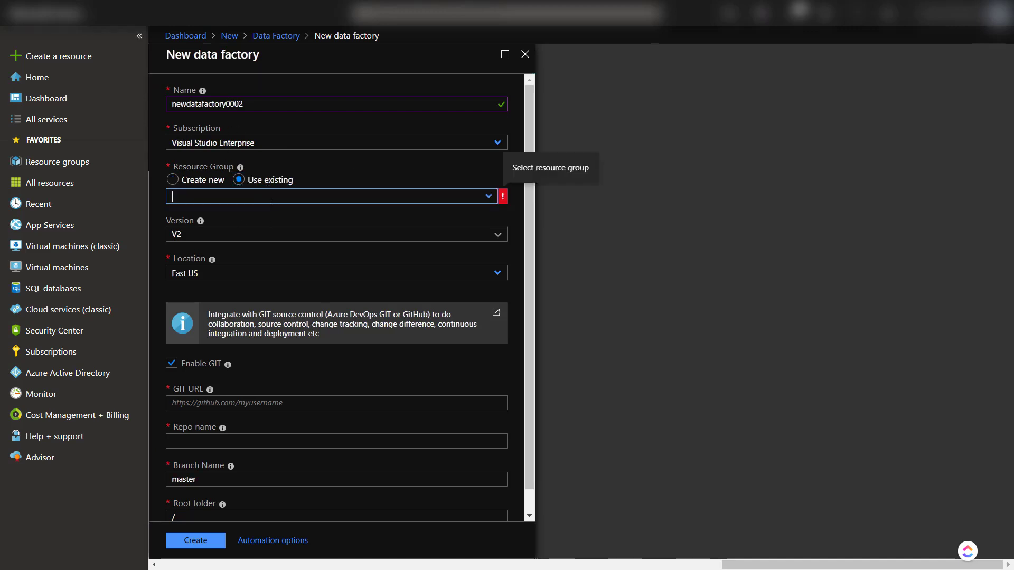
click(489, 202)
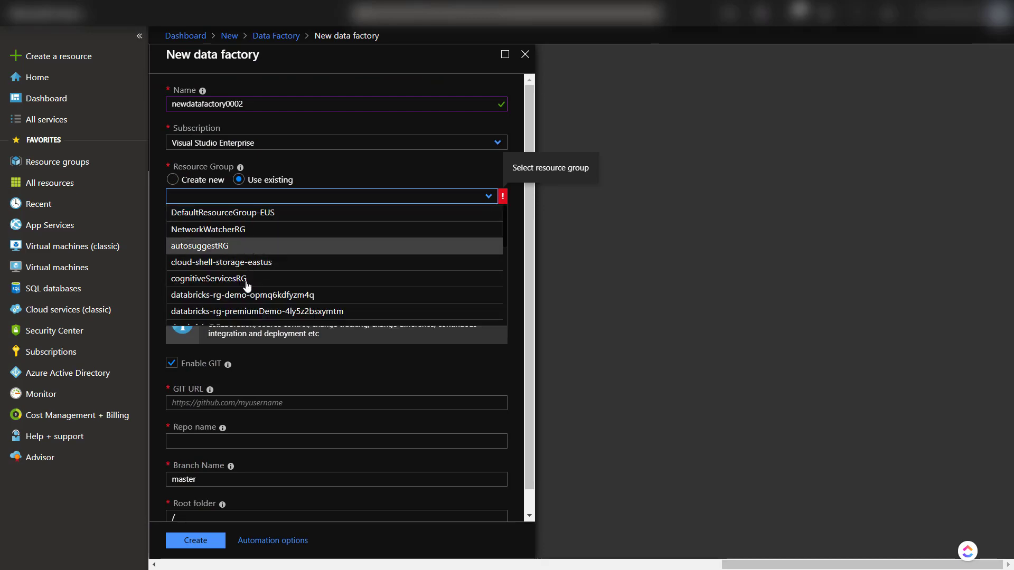
scroll(254, 248, down, 3)
scroll(251, 259, up, 3)
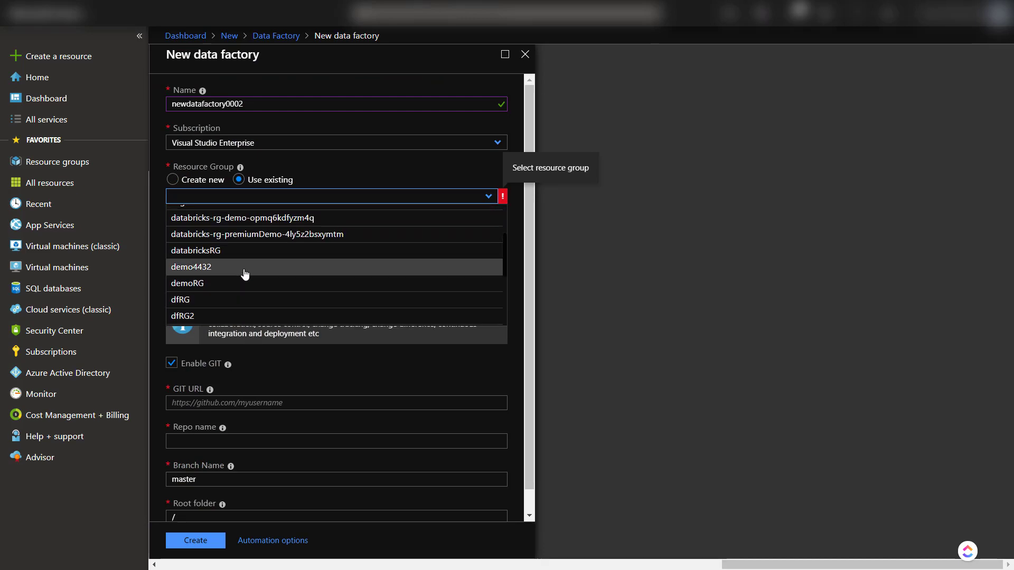
click(243, 283)
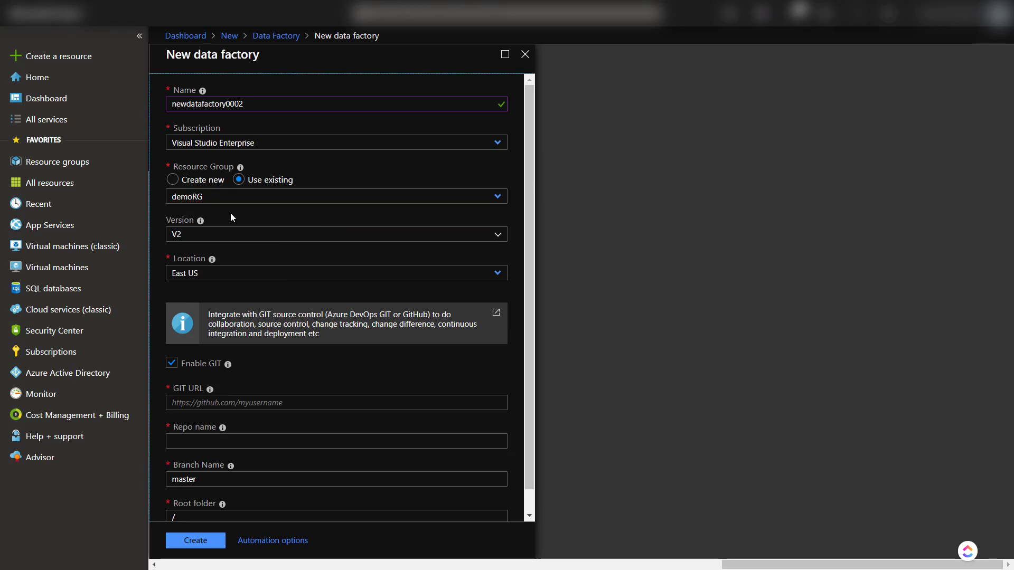
click(243, 234)
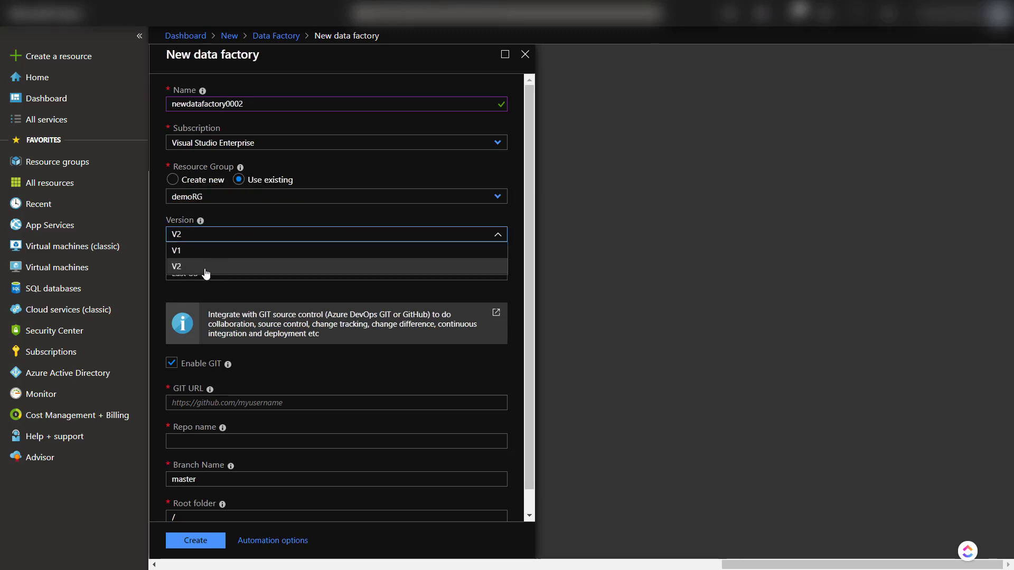
click(236, 268)
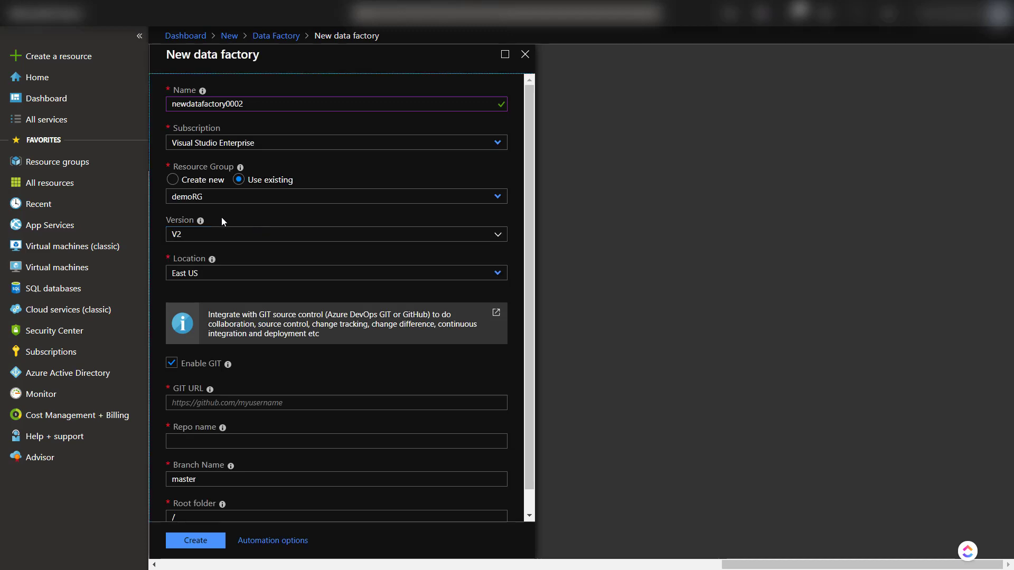
Disable GIT integration for the new data factory and submit its creation
scroll(214, 236, down, 1)
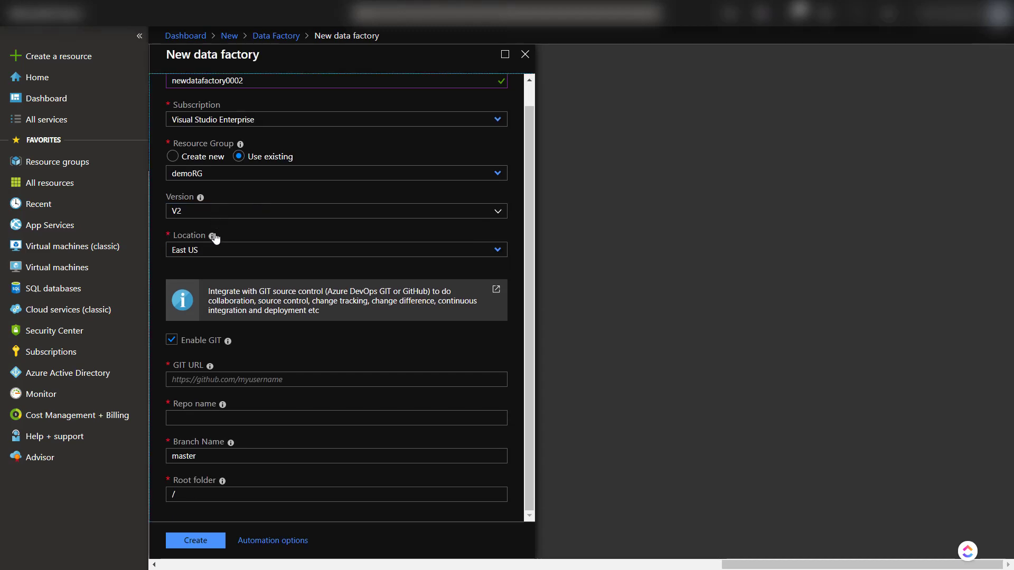
click(171, 339)
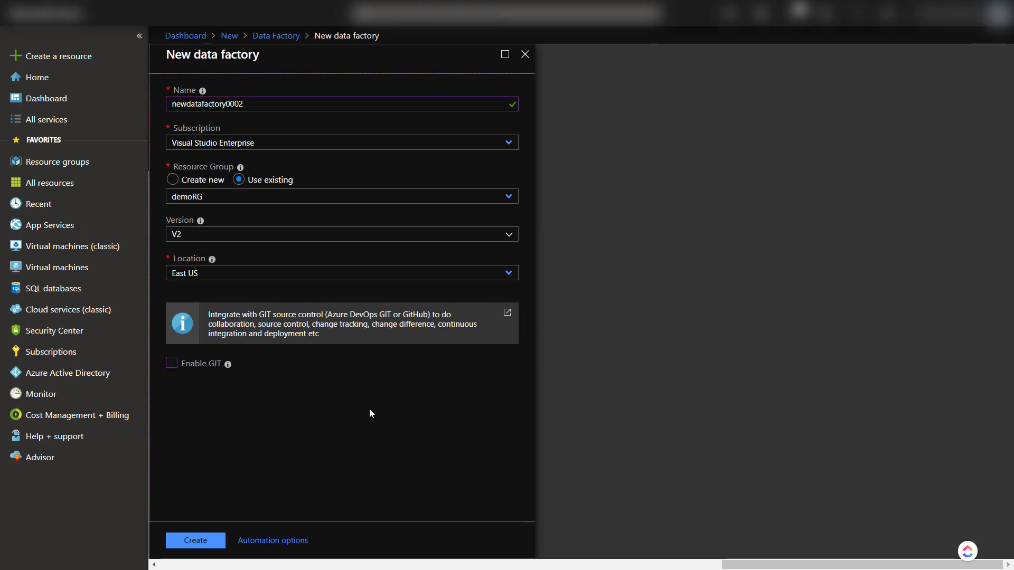
click(212, 541)
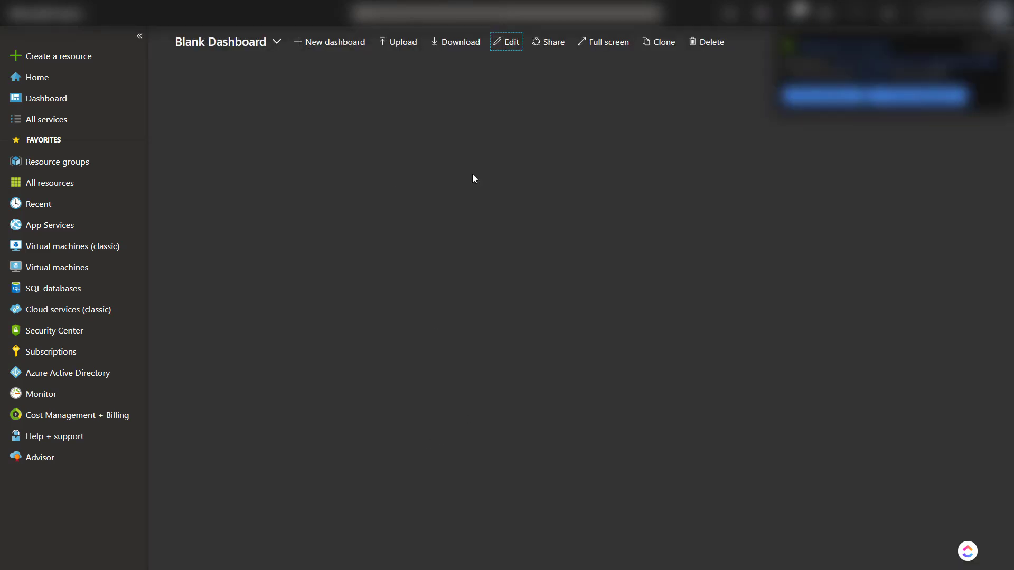
Open the newly created newdatafactory0002 resource and launch its Author & Monitor workspace
click(831, 98)
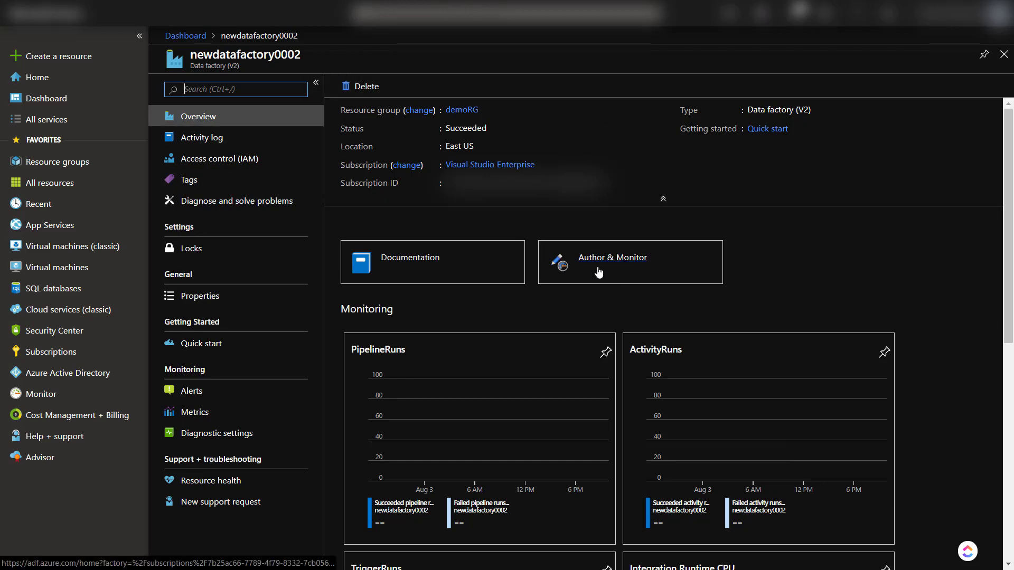
click(633, 260)
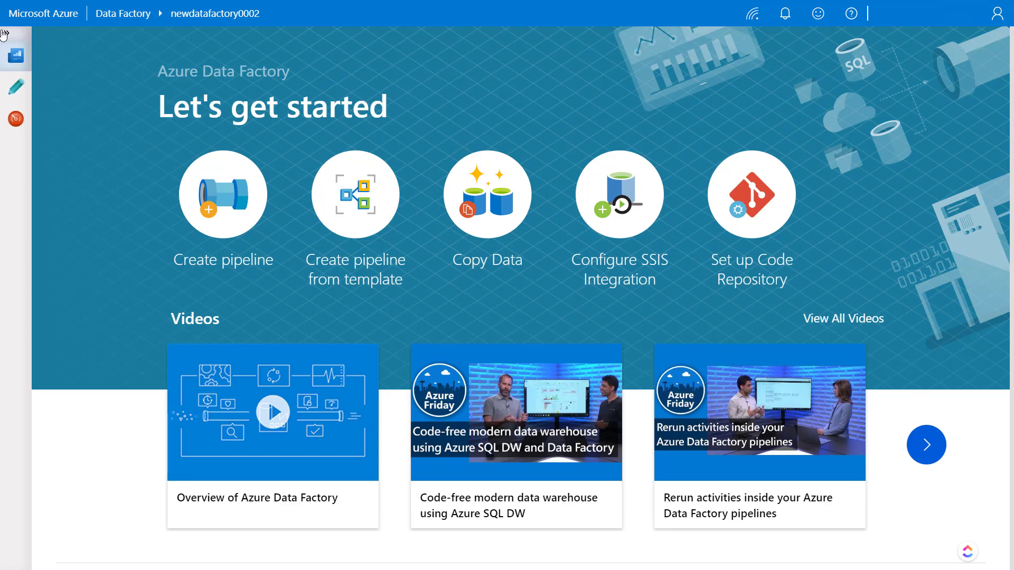
Look through the data factory's Author and Monitor pages, then return to its overview page
click(5, 34)
click(63, 62)
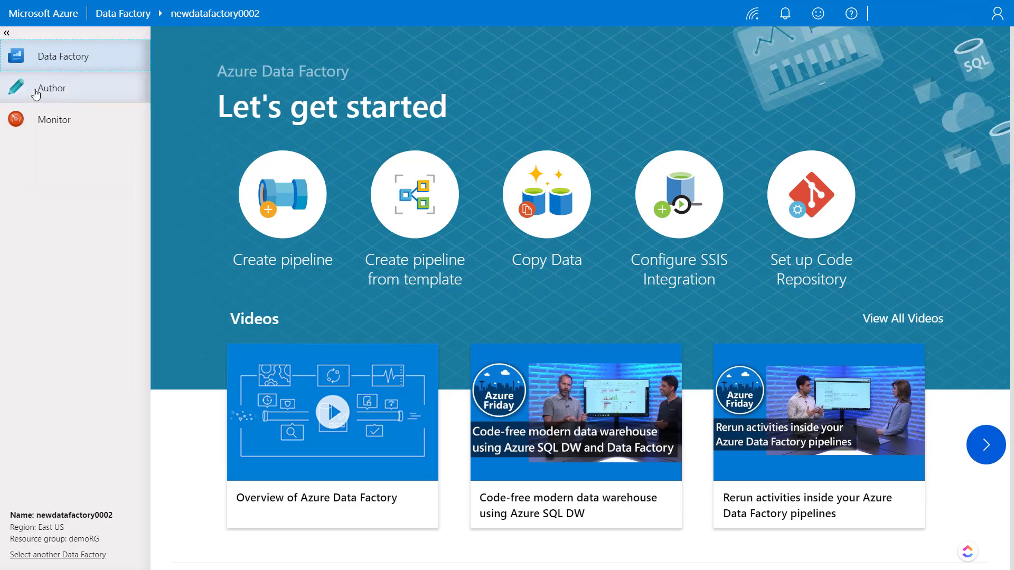
click(79, 89)
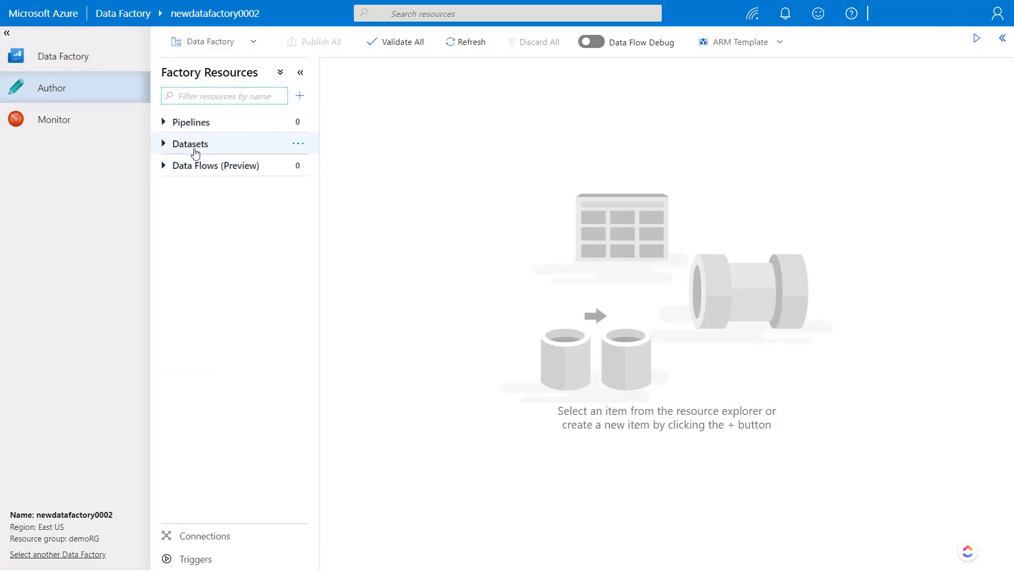
click(39, 121)
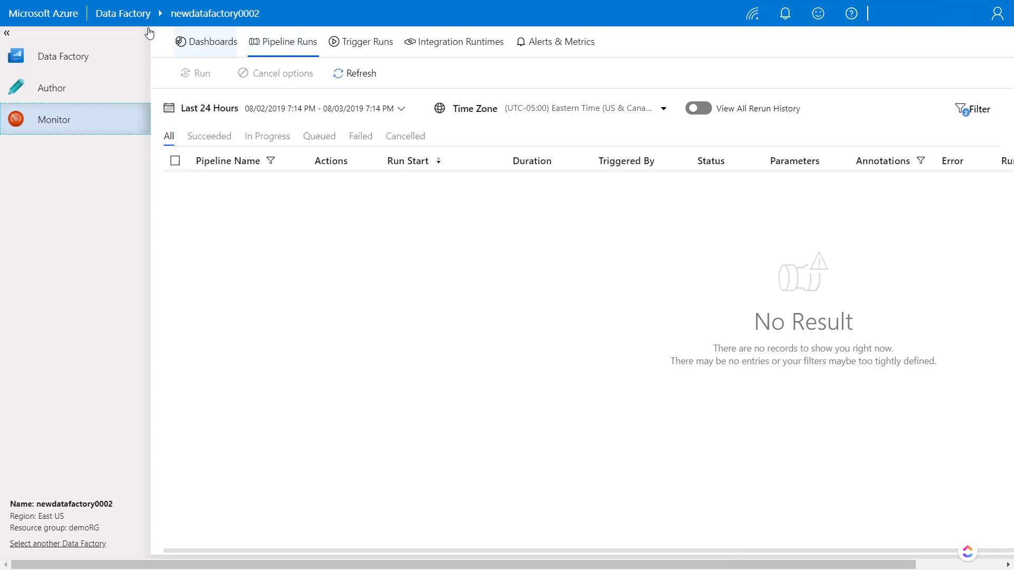
click(80, 59)
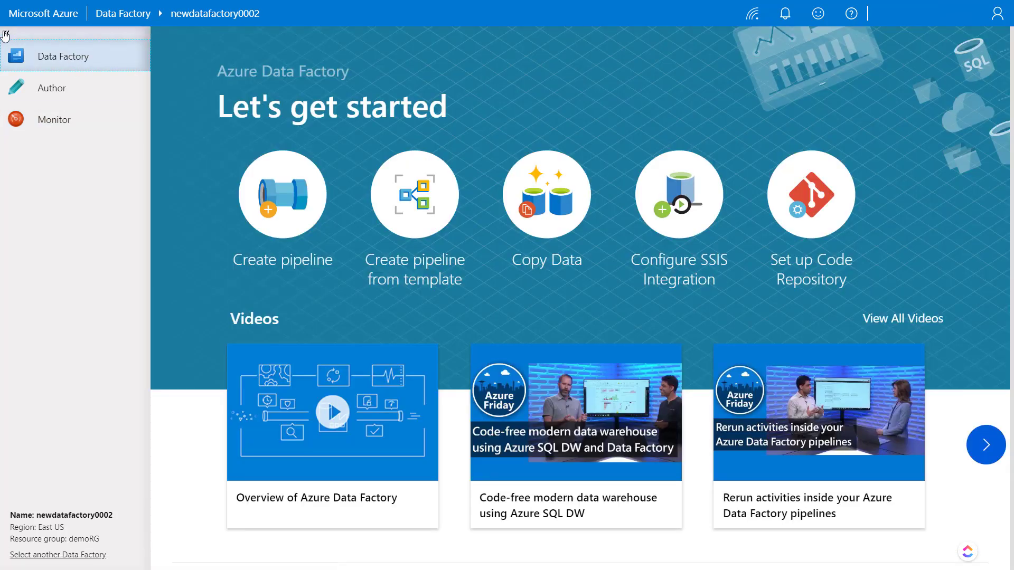
click(5, 35)
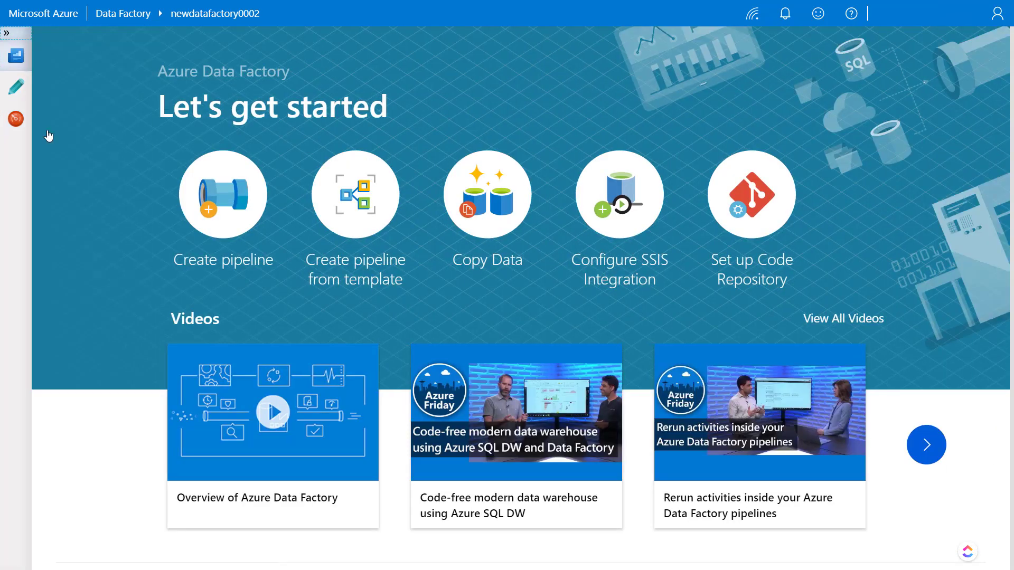
Start a Copy Data task named CopyFromS3 that runs once now, and proceed to its source data store
click(502, 197)
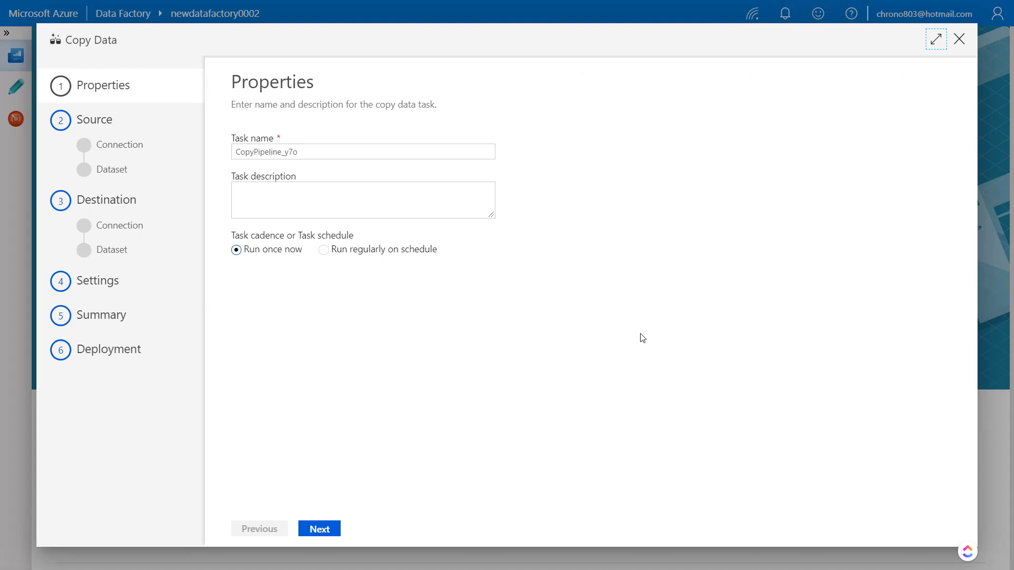
double_click(340, 152)
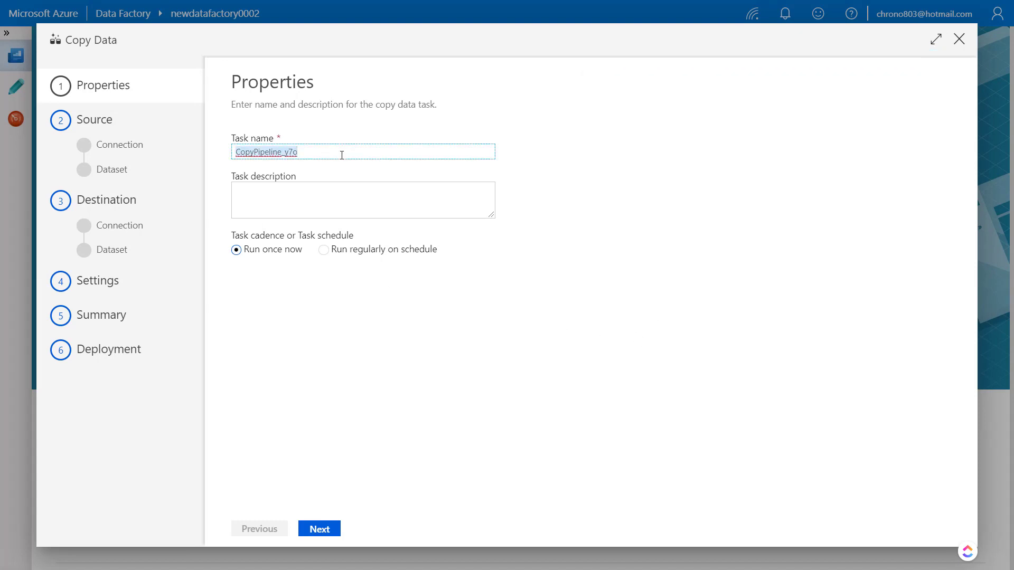
text(C)
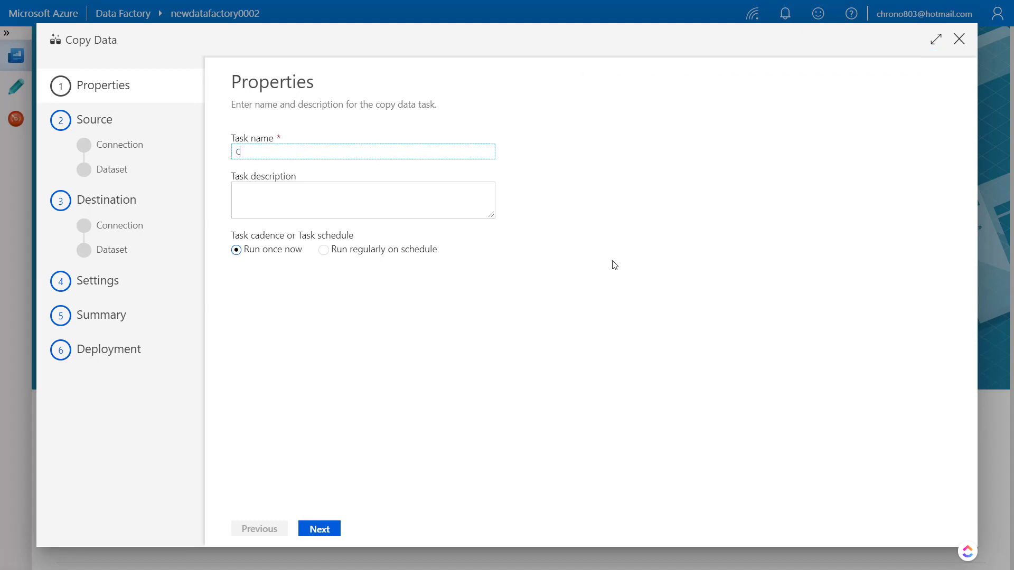
text(opyFromS3)
click(320, 532)
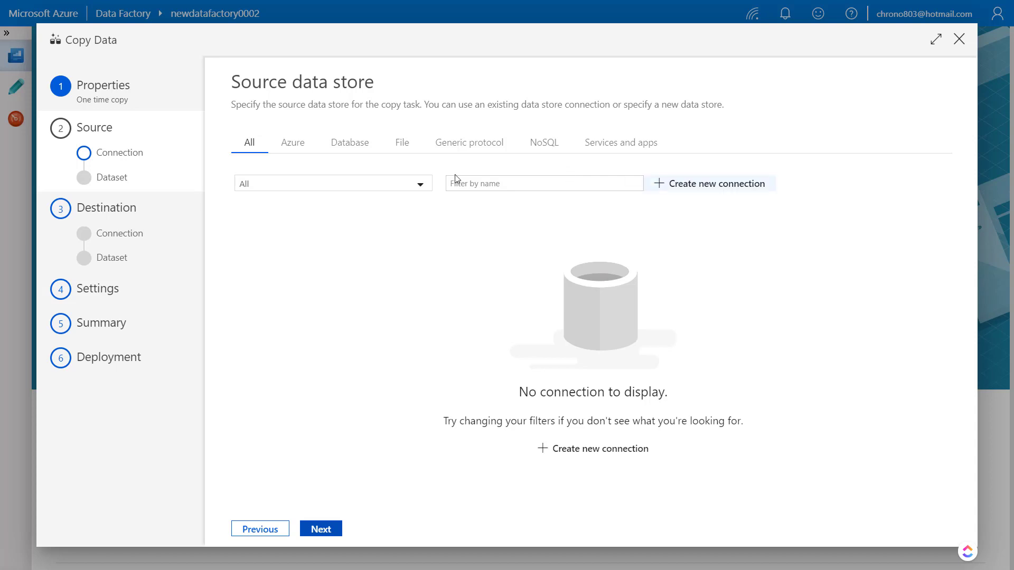
Create a new Amazon S3 source connection and name the linked service AmazonS3
click(727, 189)
click(895, 185)
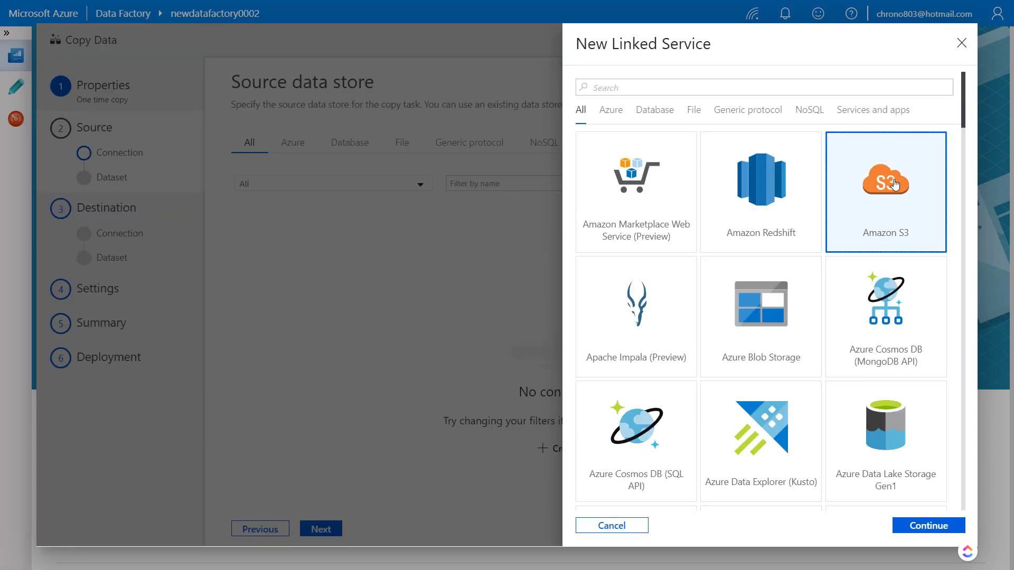
click(929, 526)
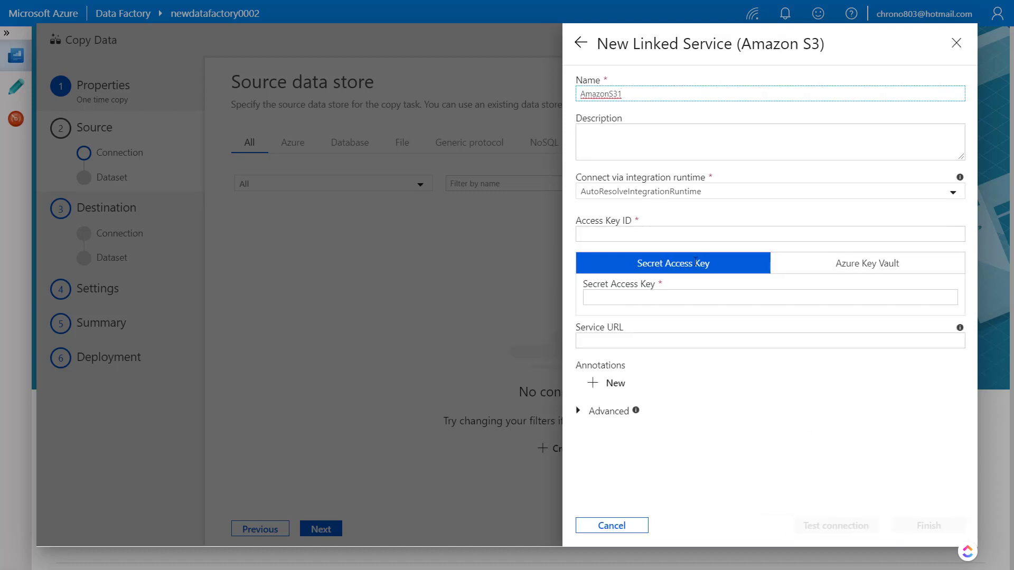
key(BackSpace)
click(741, 410)
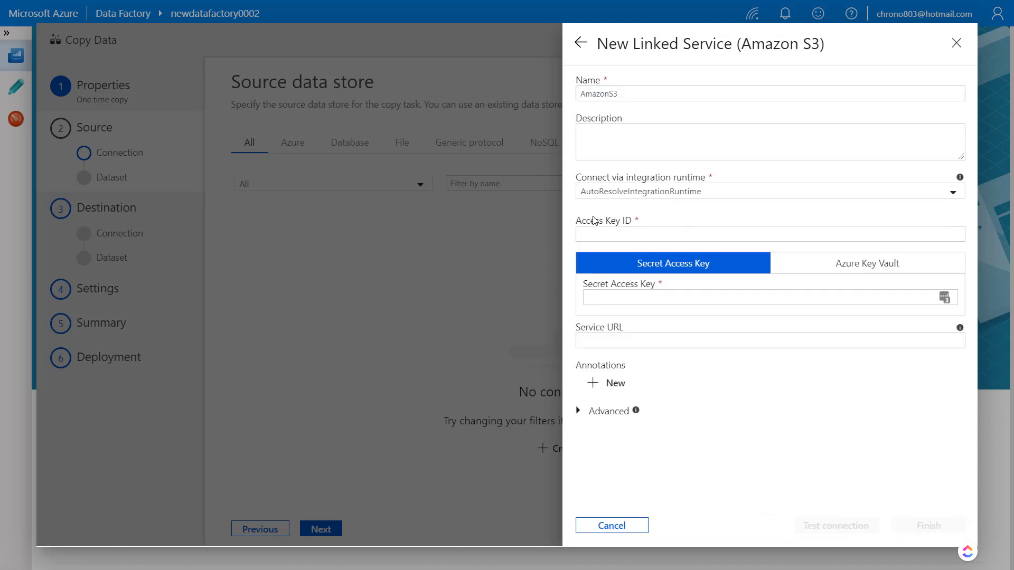
drag(583, 221, 656, 227)
drag(588, 285, 669, 288)
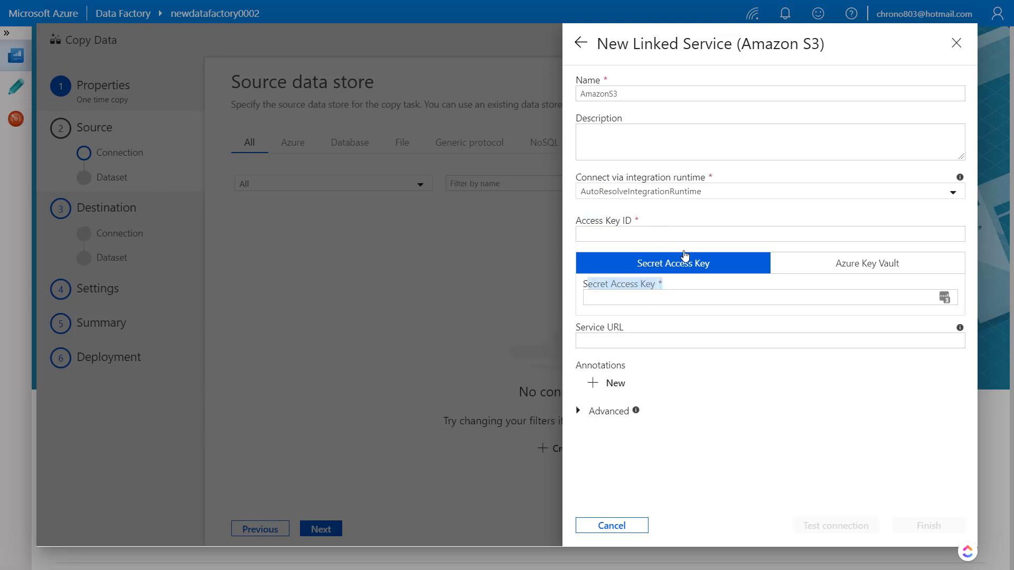
click(707, 215)
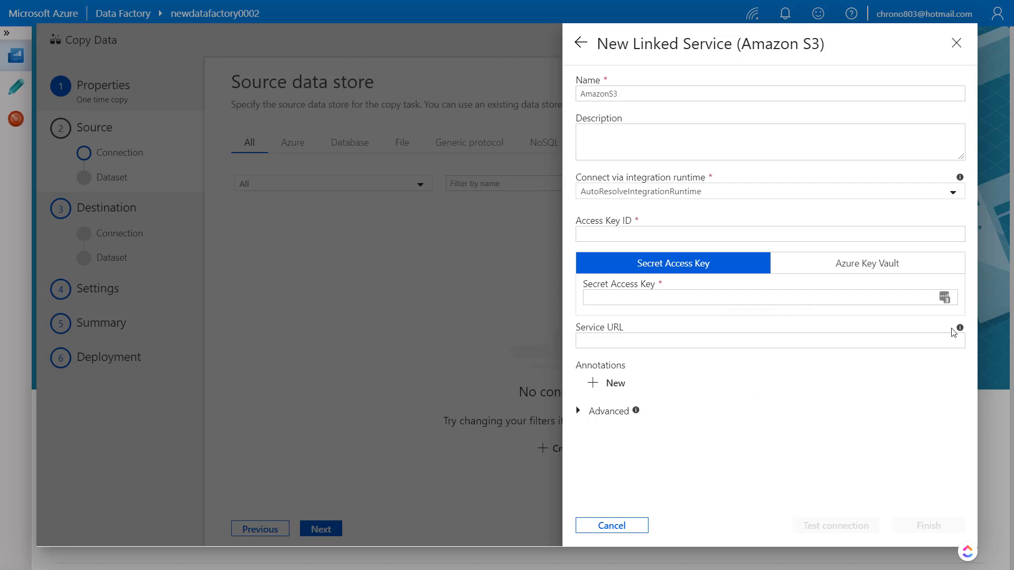
Paste the AWS access key ID into the Access Key ID field of the Amazon S3 linked service
click(691, 234)
key(ctrl+v)
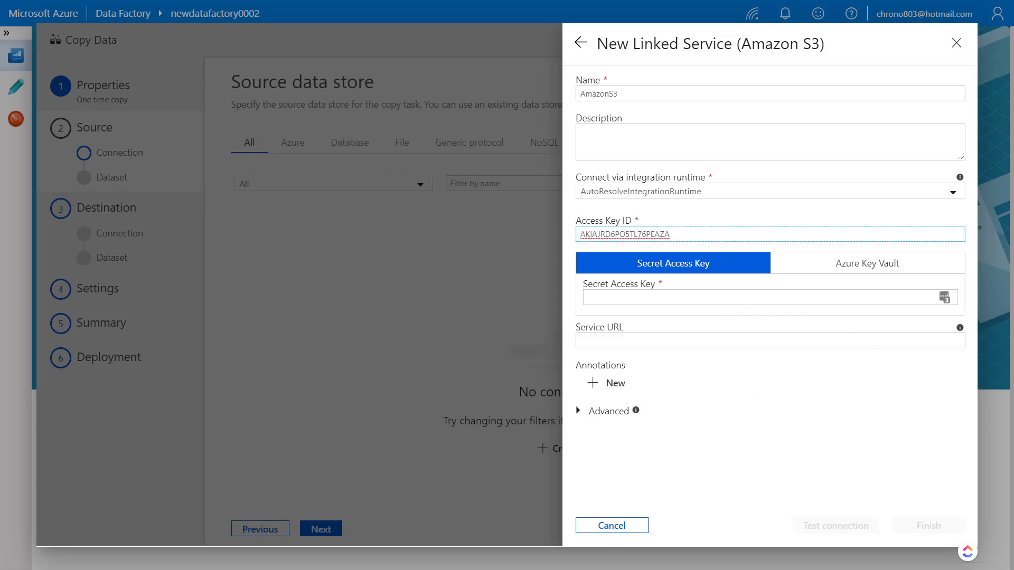
key(alt+Tab)
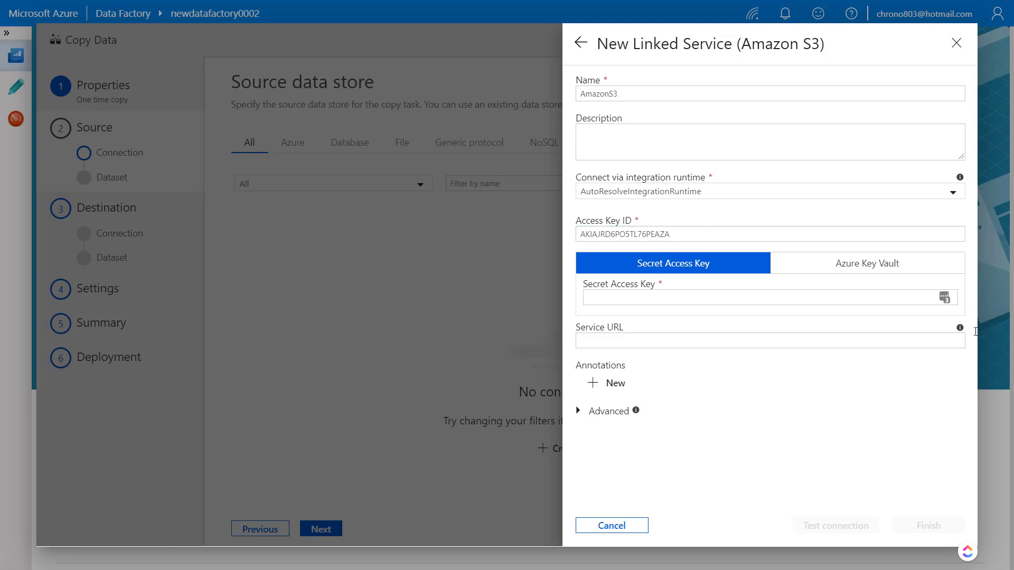
Paste the AWS secret access key, test the connection, create the Amazon S3 linked service, and proceed with it as the source
click(586, 299)
key(ctrl+v)
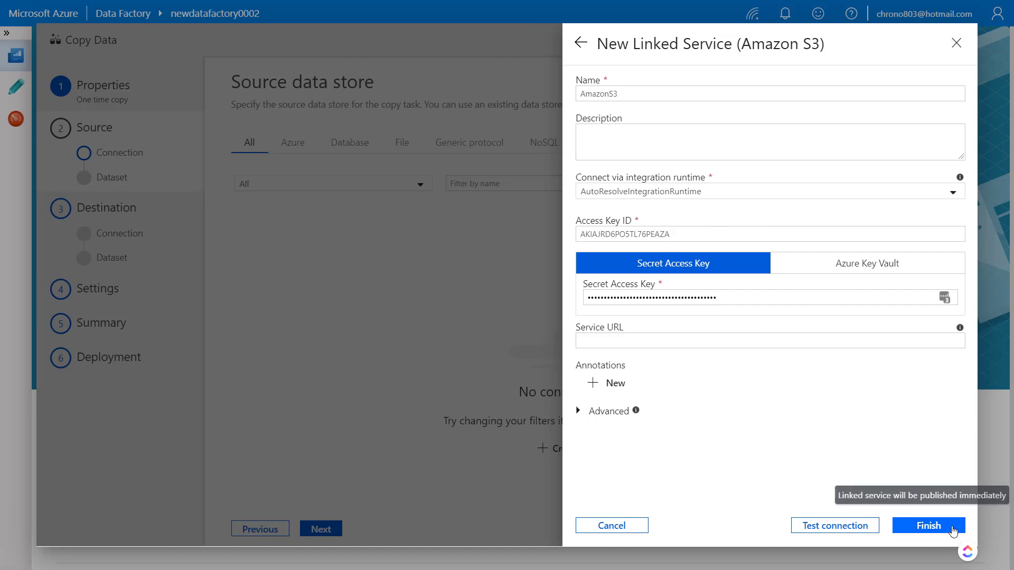
click(816, 526)
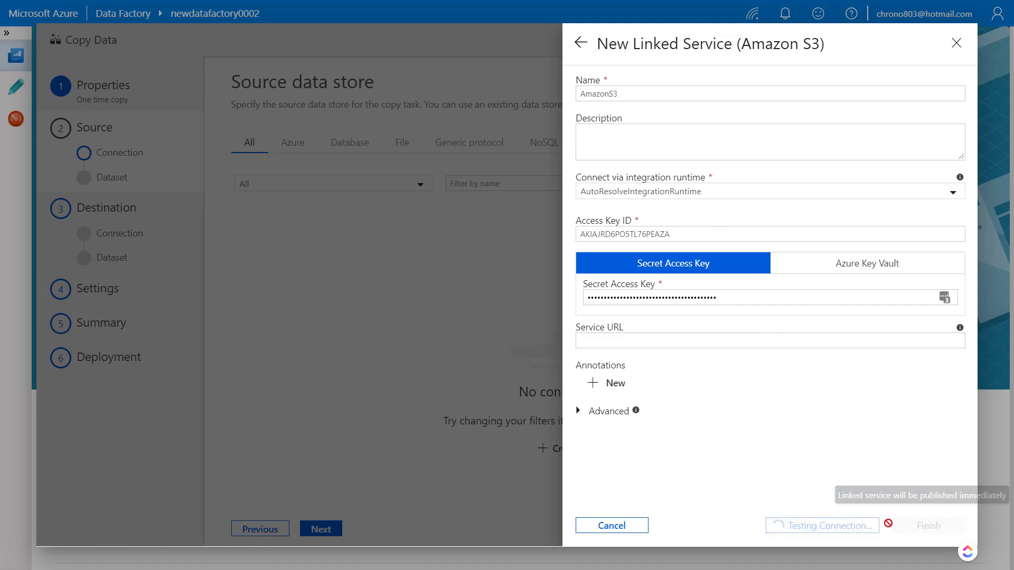
click(925, 526)
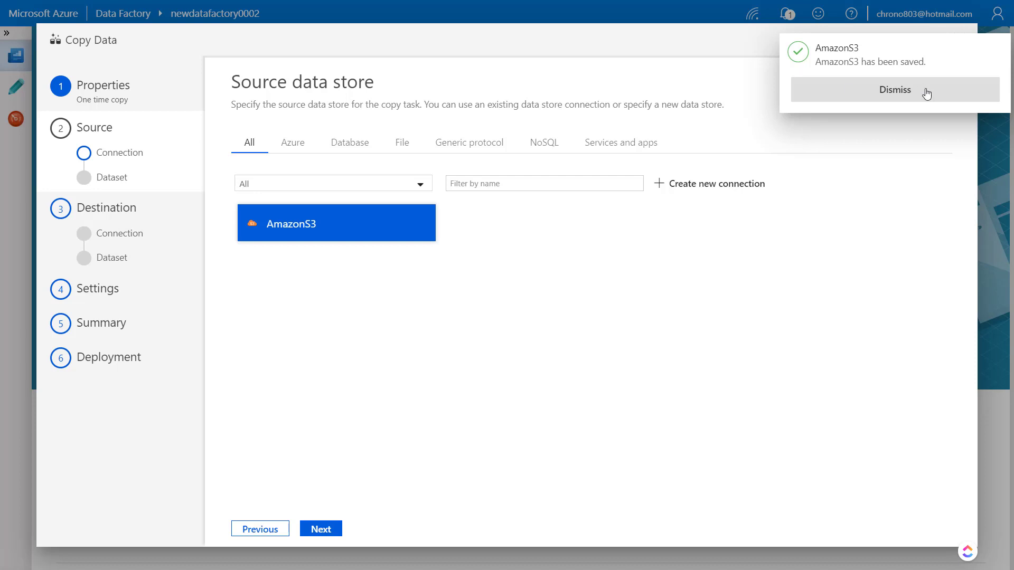
click(927, 94)
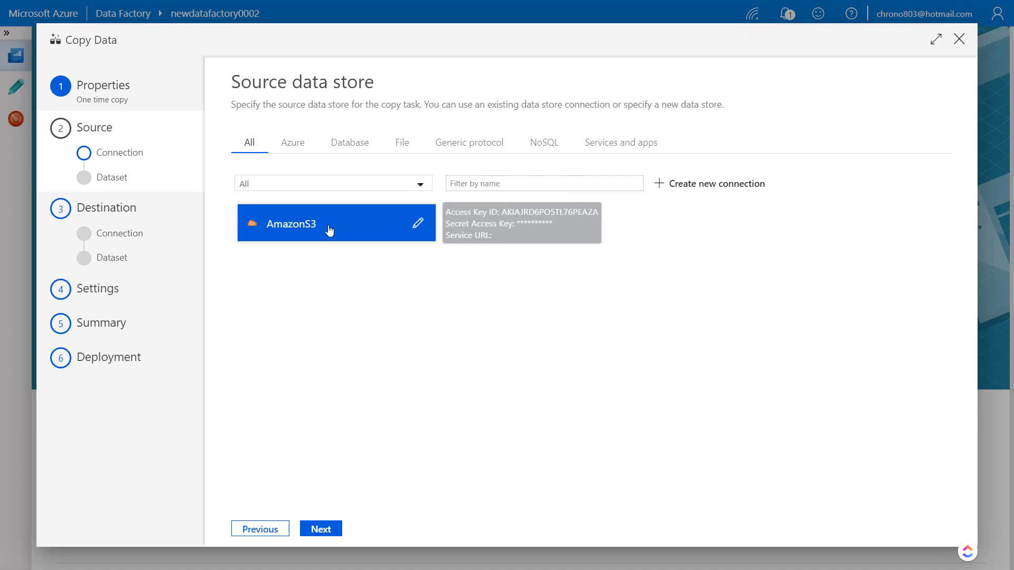
click(319, 530)
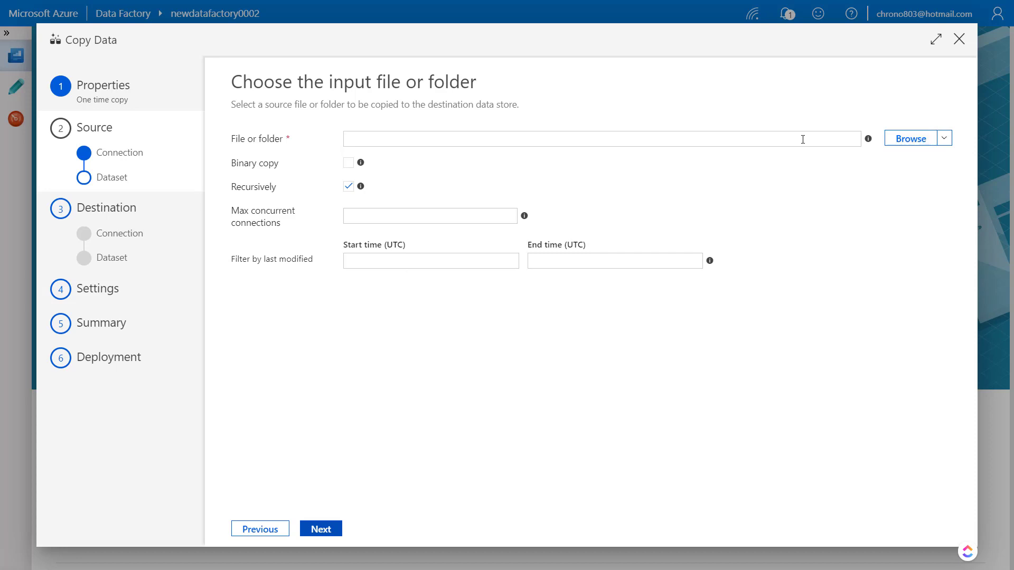
Choose FlightData.csv from the datafactoryinput bucket as the source file and accept its text format settings with comma delimiter
click(448, 132)
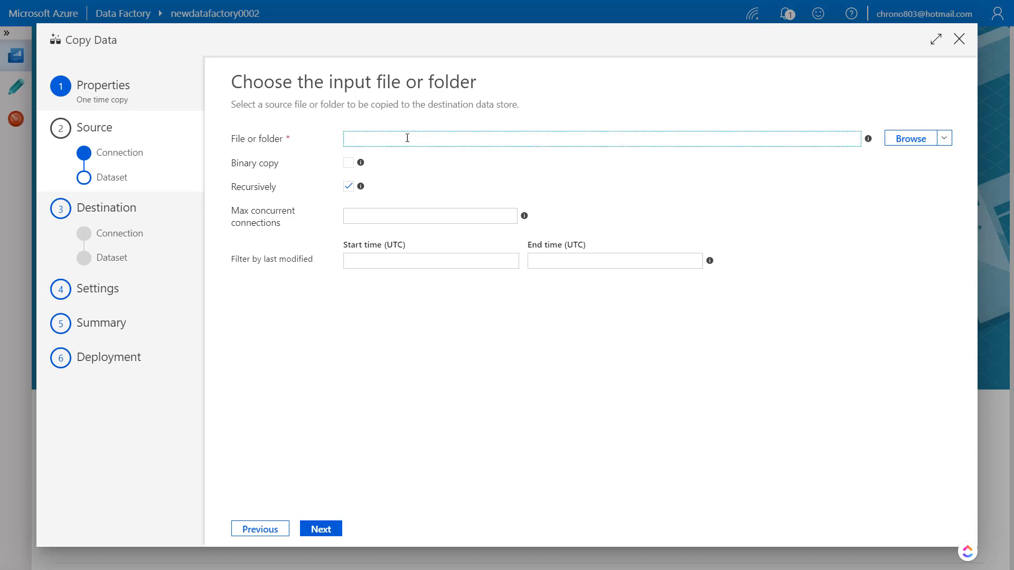
click(909, 139)
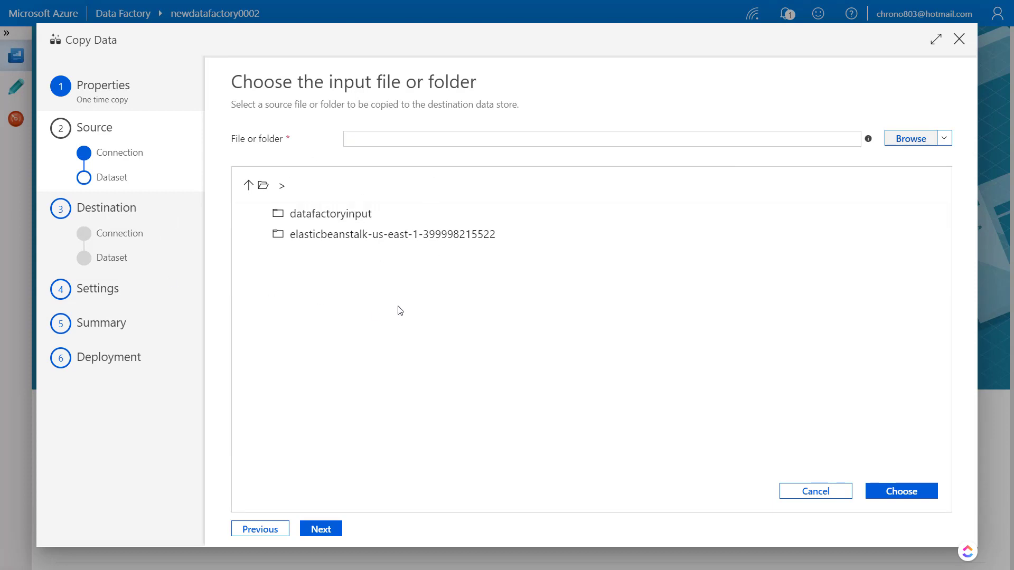
click(371, 222)
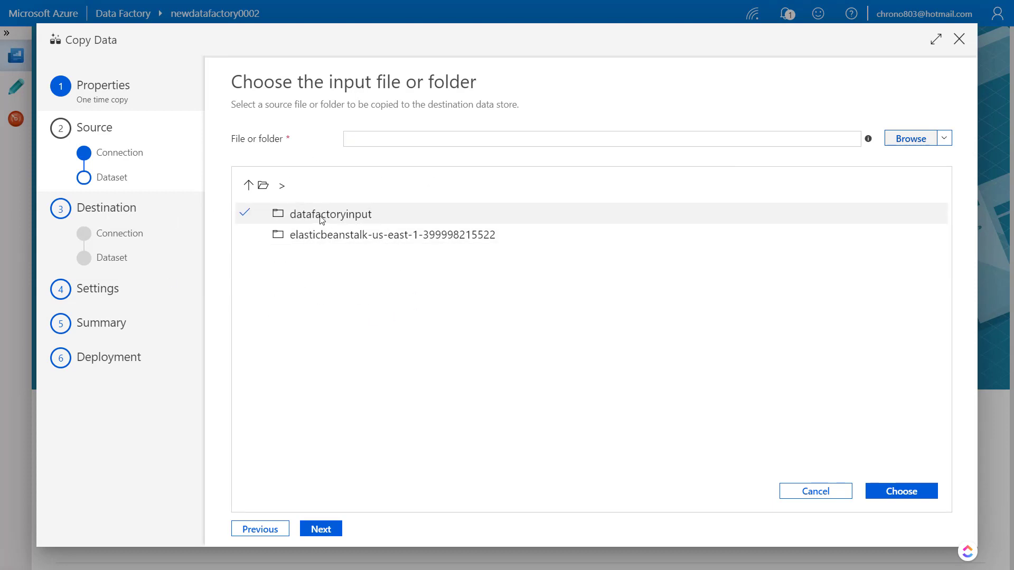
click(341, 223)
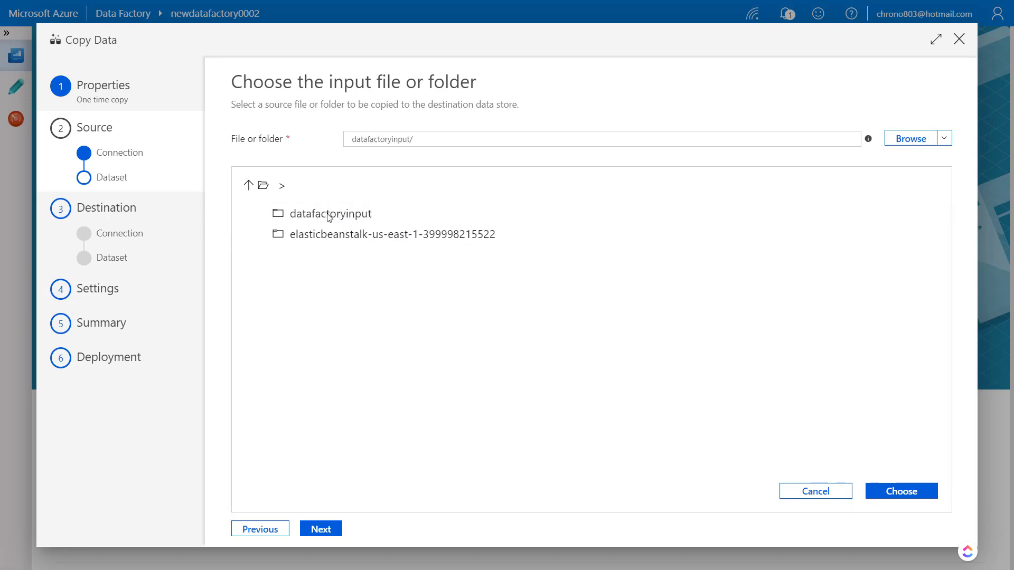
double_click(328, 216)
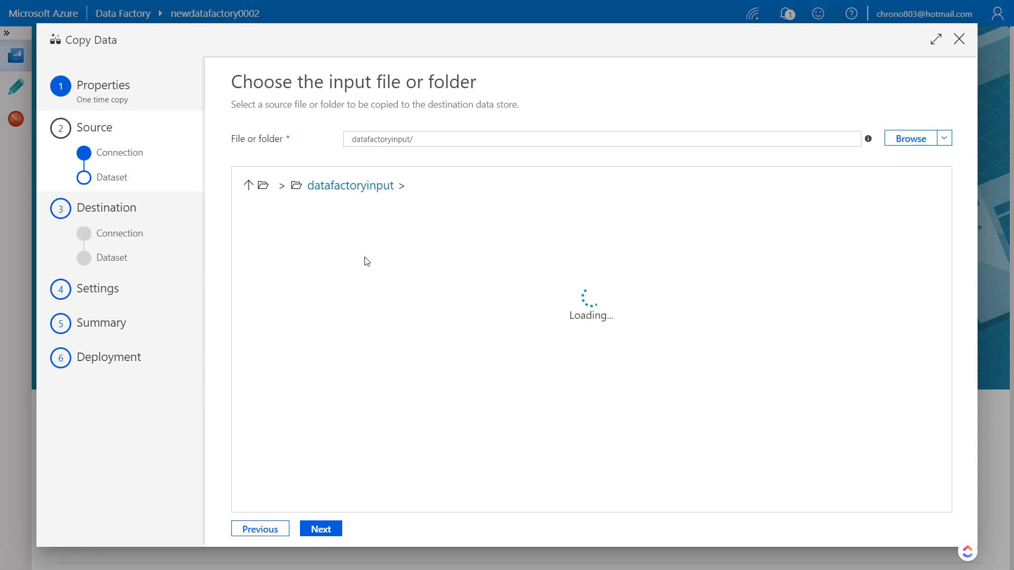
click(288, 221)
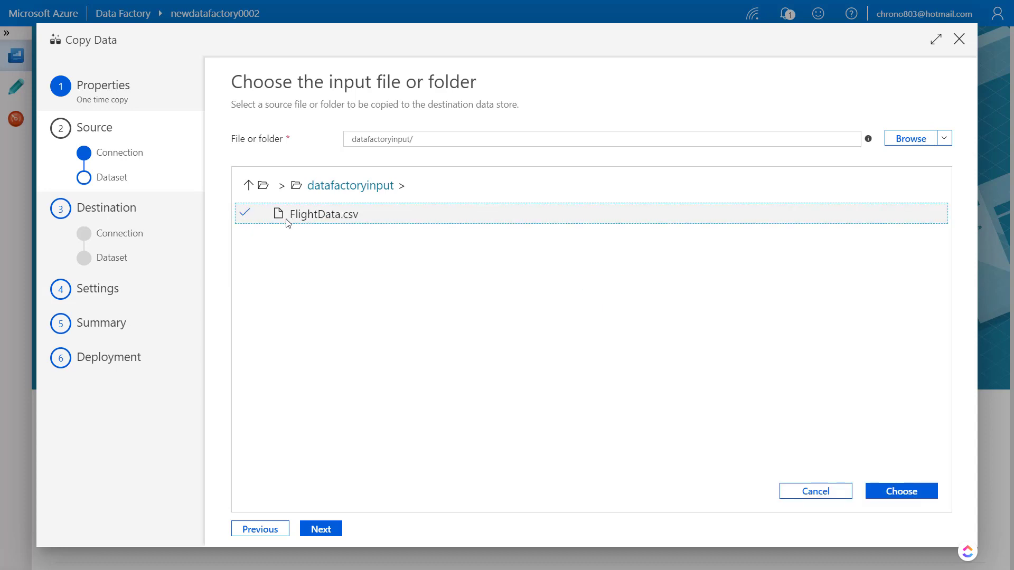
click(903, 496)
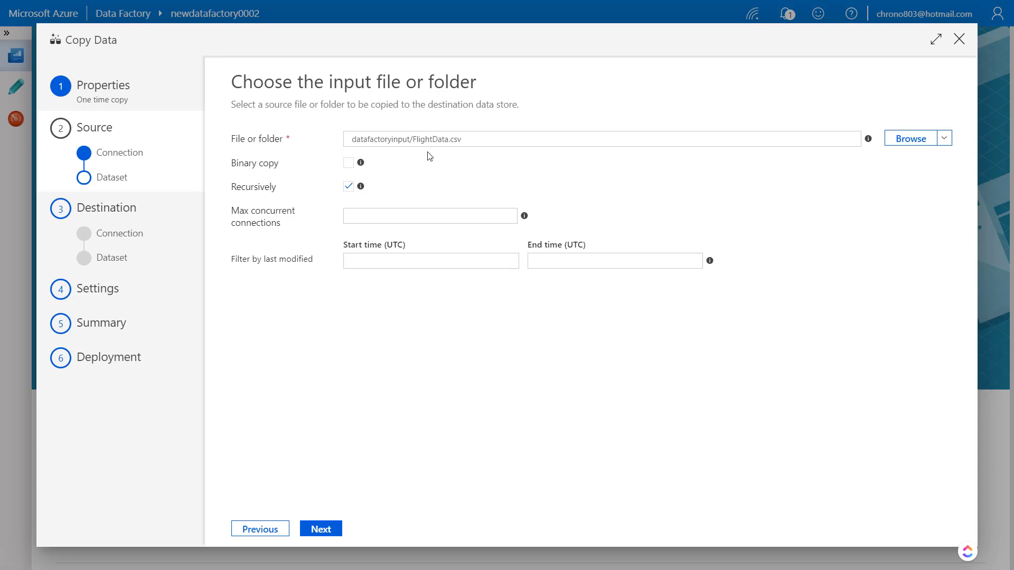
click(332, 529)
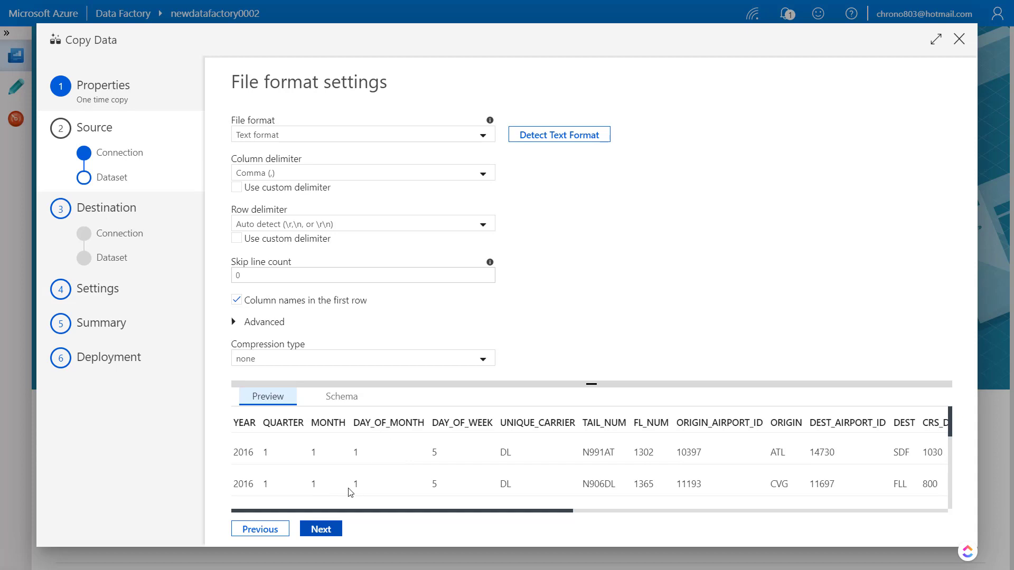
mouse_move(342, 511)
mouse_down()
mouse_move(601, 502)
mouse_move(826, 509)
mouse_move(332, 523)
mouse_up()
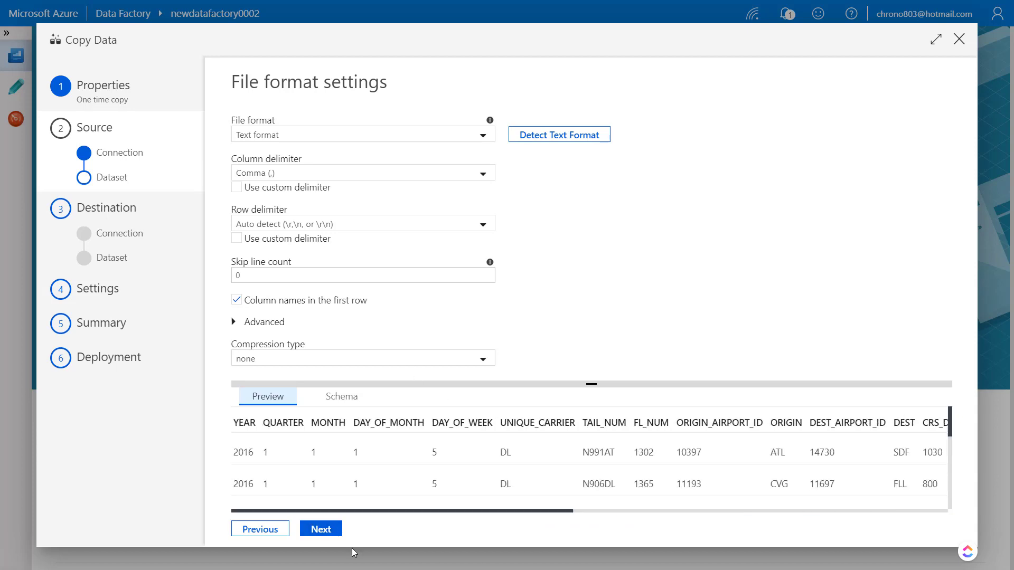
click(319, 531)
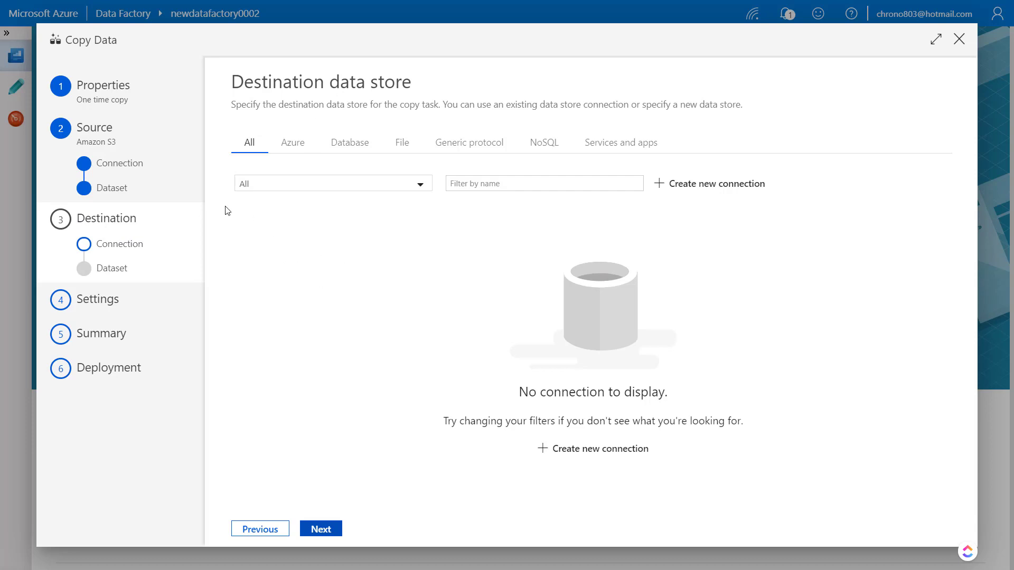
Create a new destination connection of the Azure Blob Storage type
click(688, 186)
click(613, 212)
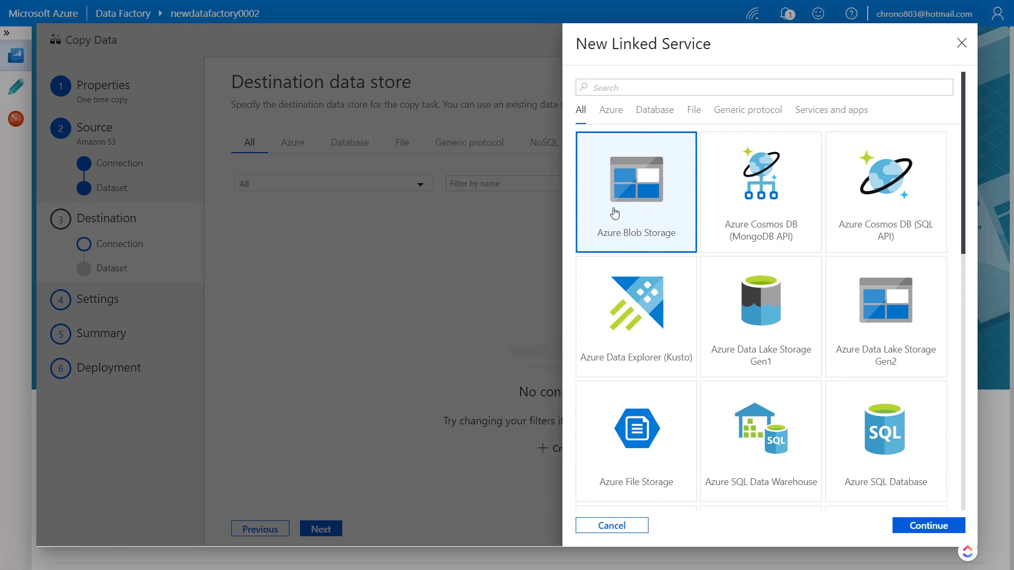
click(928, 526)
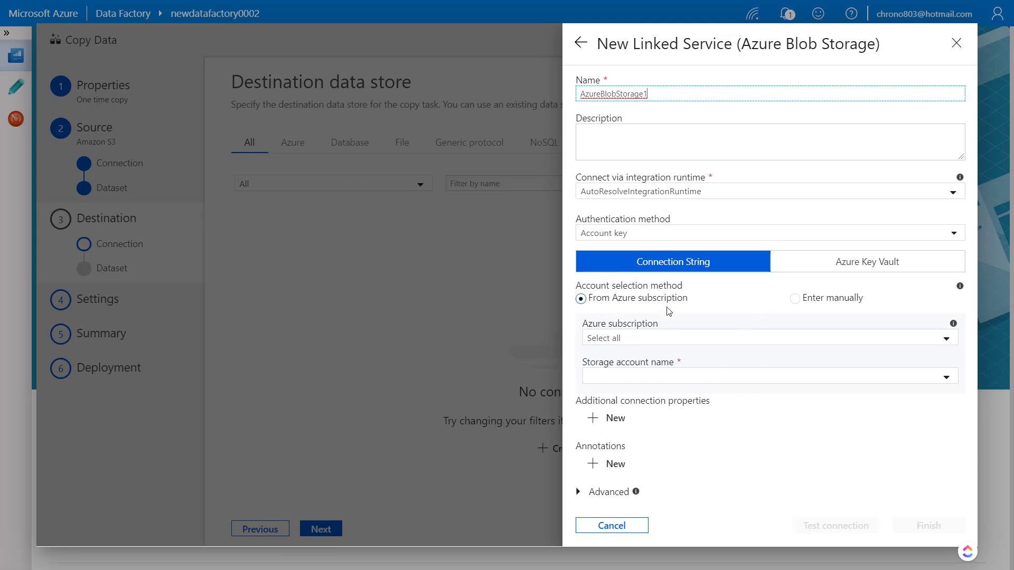
Use the Visual Studio Enterprise subscription and databricksdemostorage account, test and create the Blob Storage linked service, and proceed with it as the destination
click(599, 300)
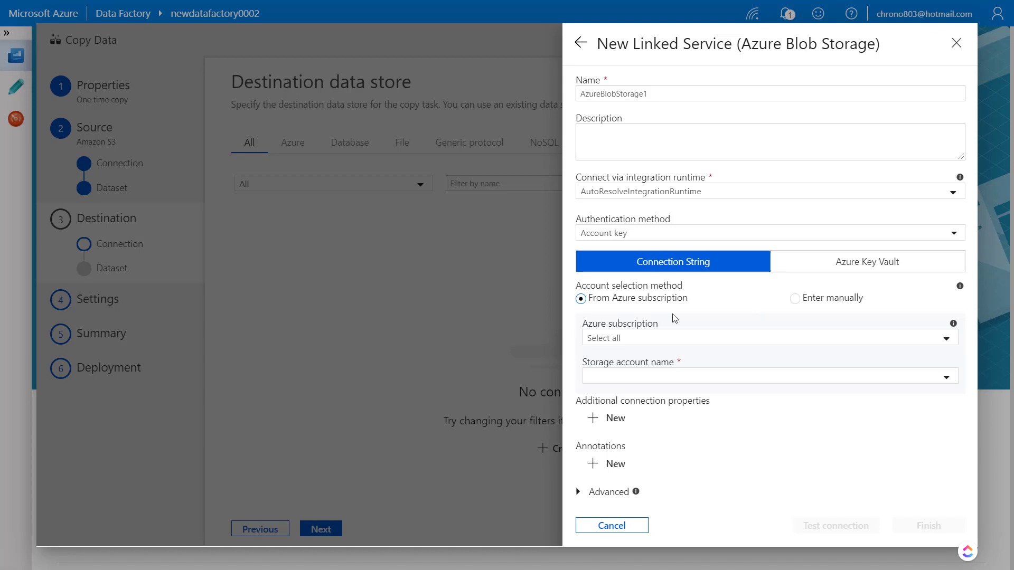
click(672, 342)
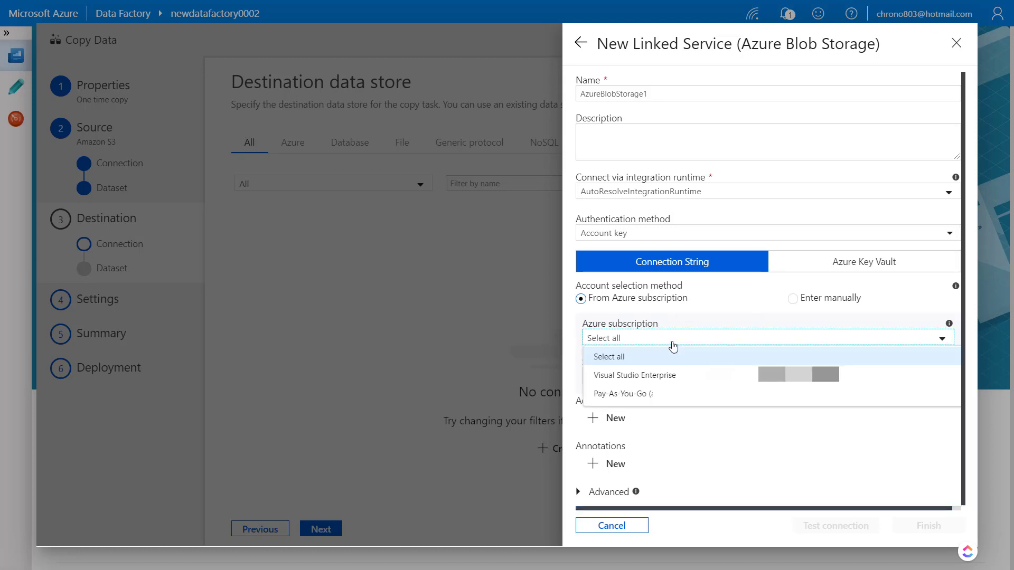
click(646, 376)
click(654, 379)
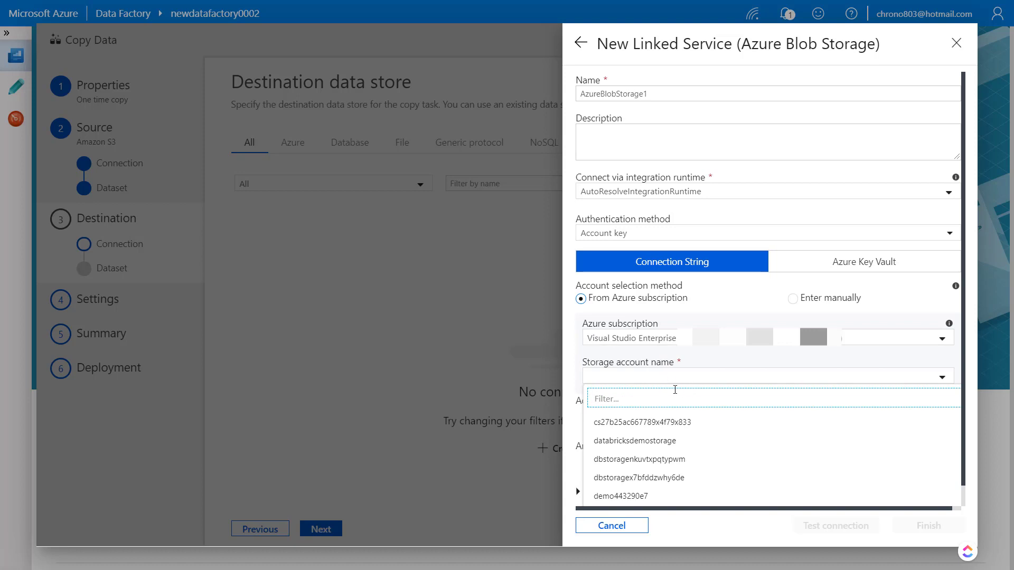
click(631, 444)
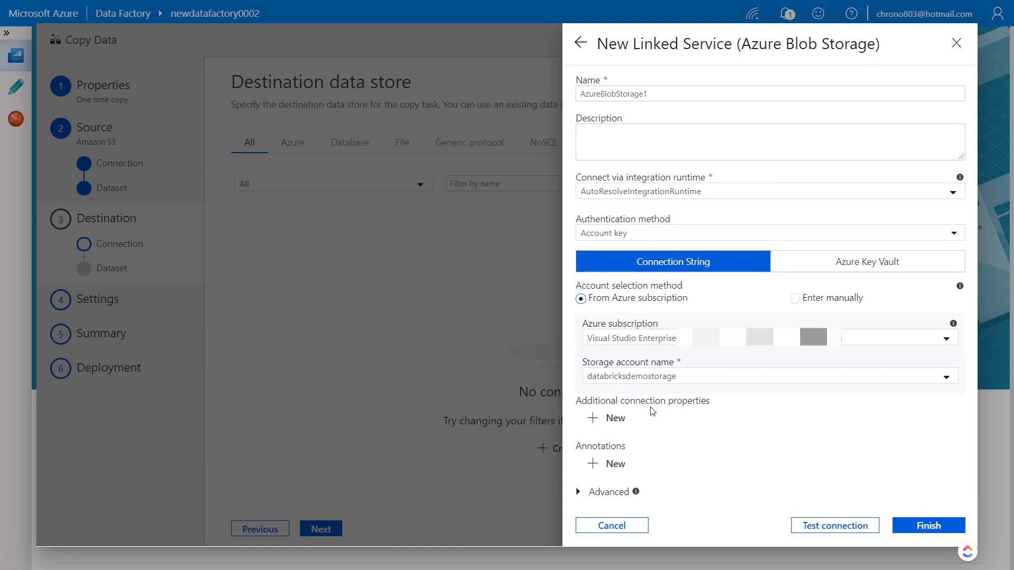
click(815, 528)
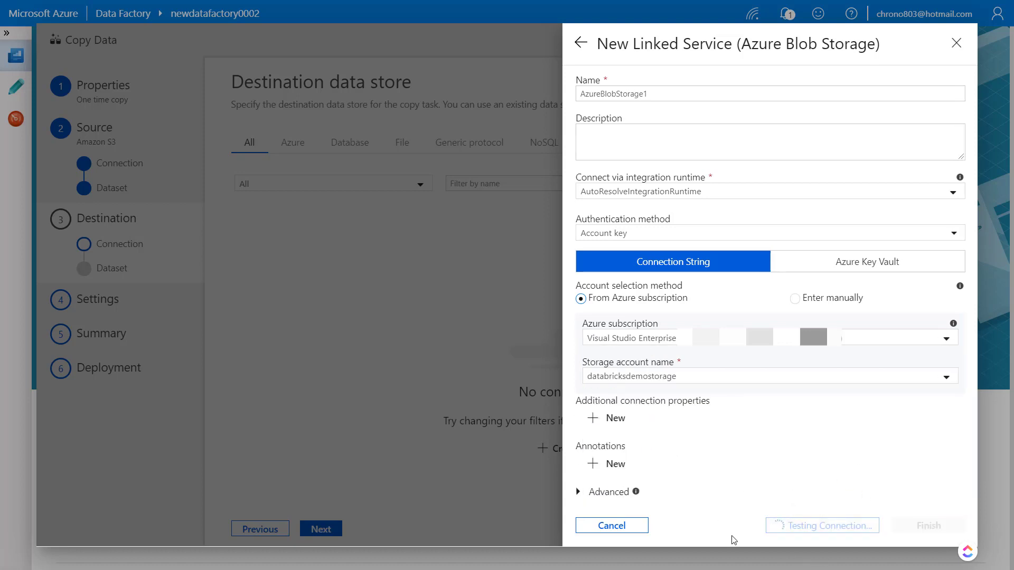
click(928, 525)
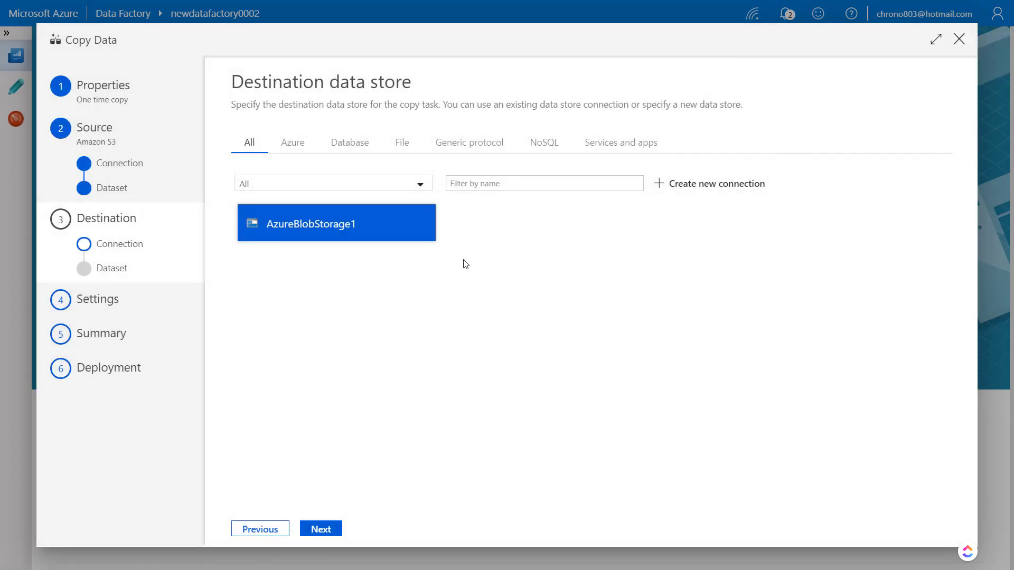
click(321, 529)
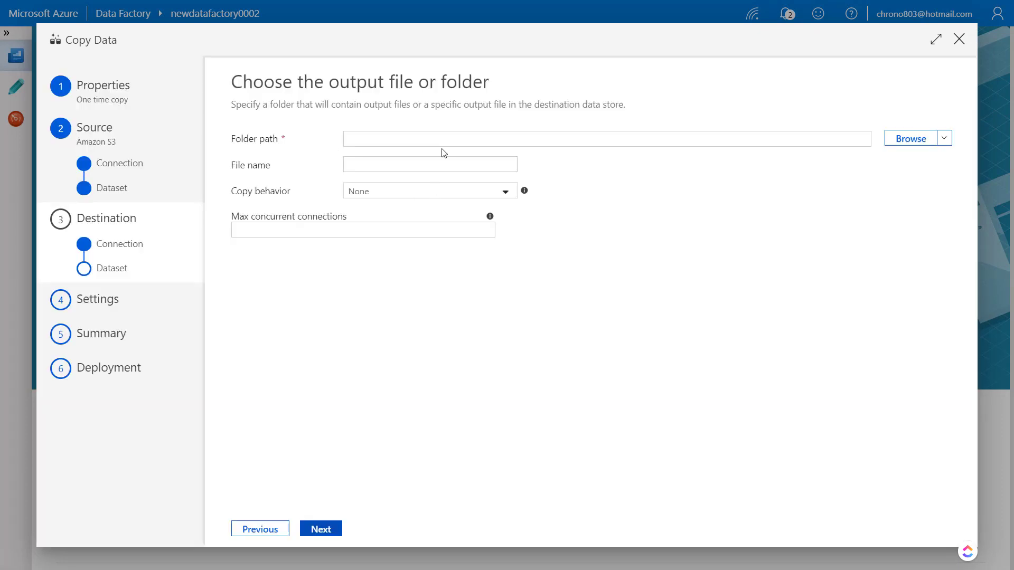
Set the output folder path to the flight container and accept the default text file format settings for the destination
click(906, 142)
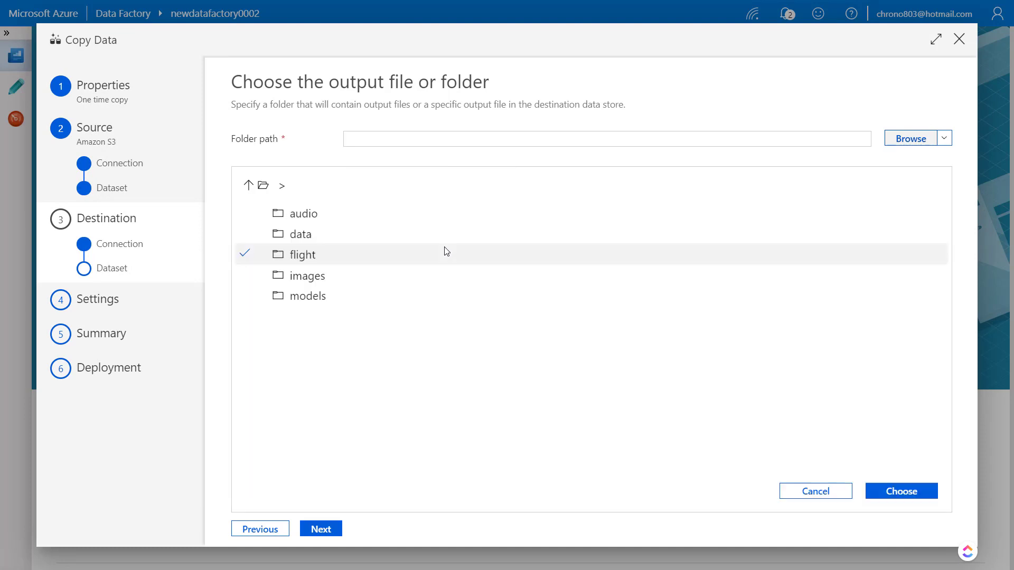
click(289, 257)
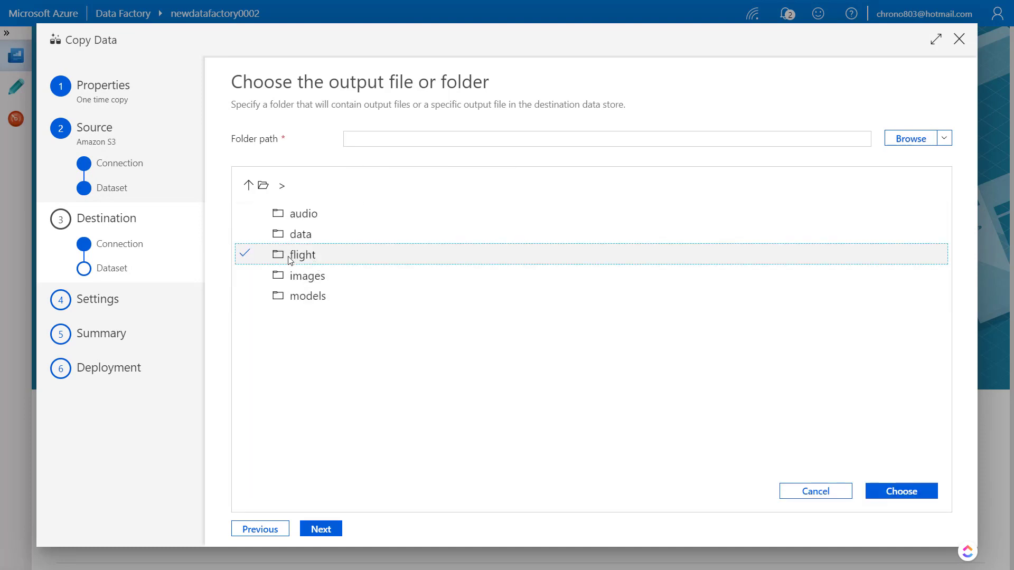
double_click(290, 257)
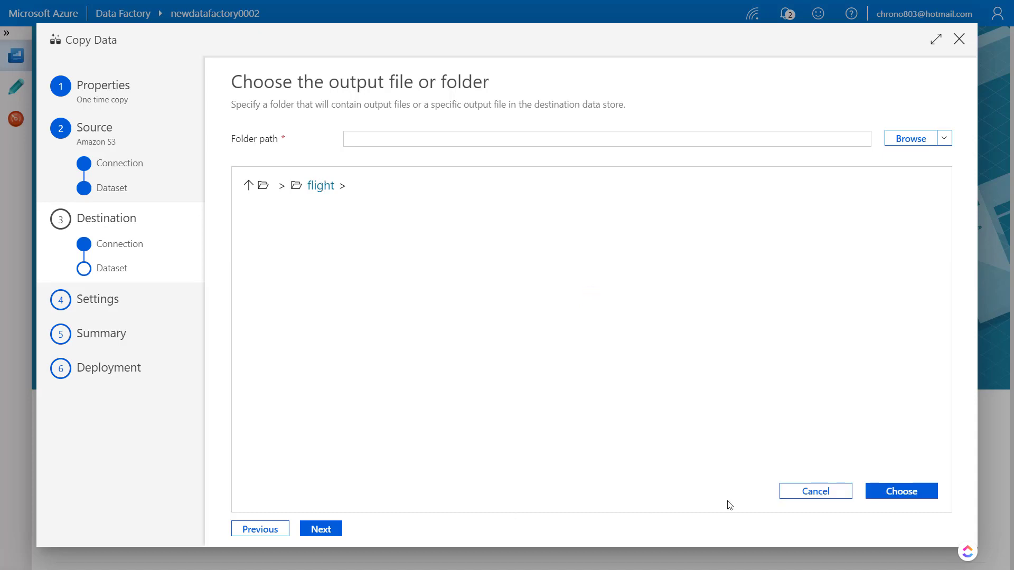
click(884, 492)
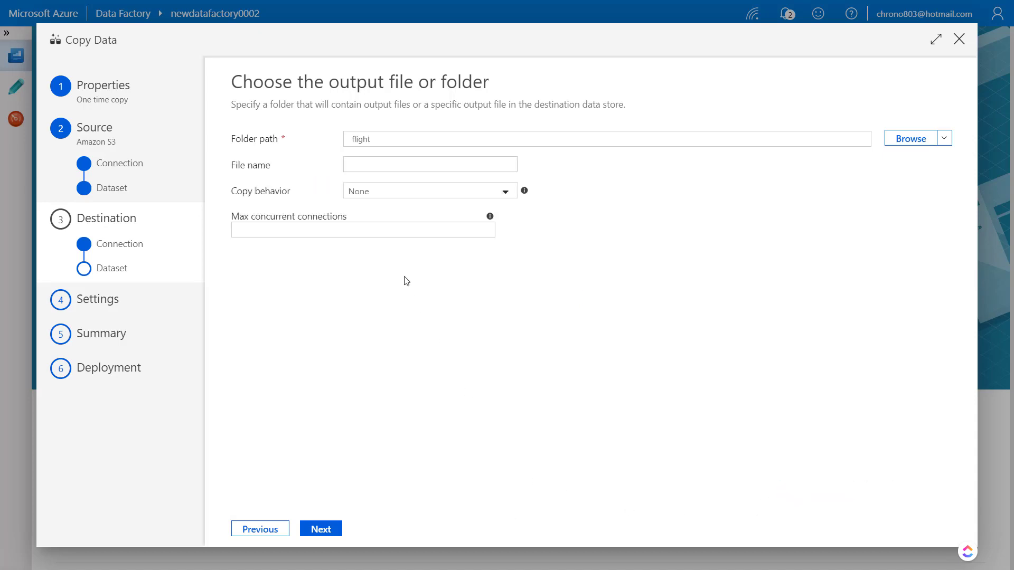
click(335, 528)
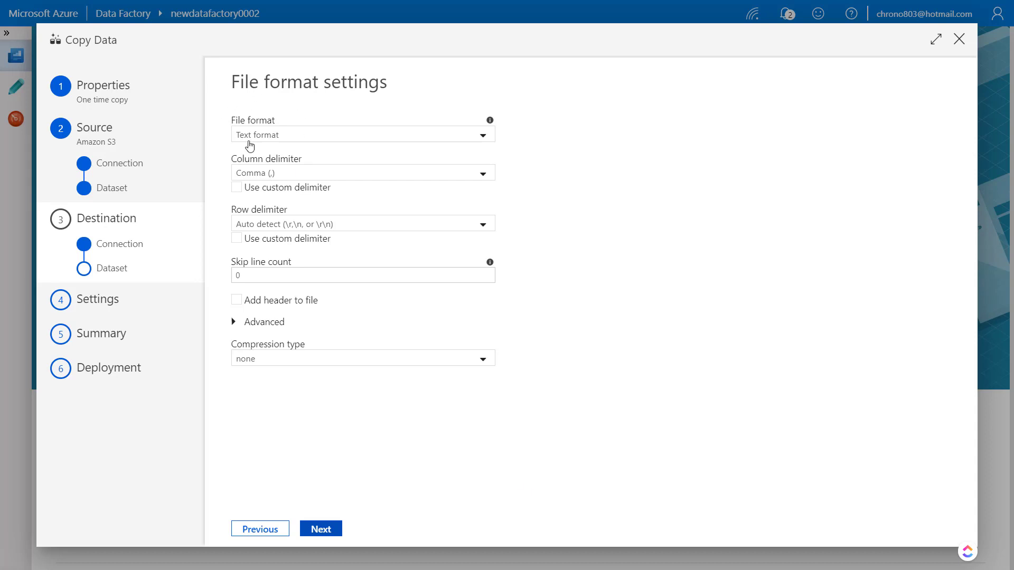
click(320, 528)
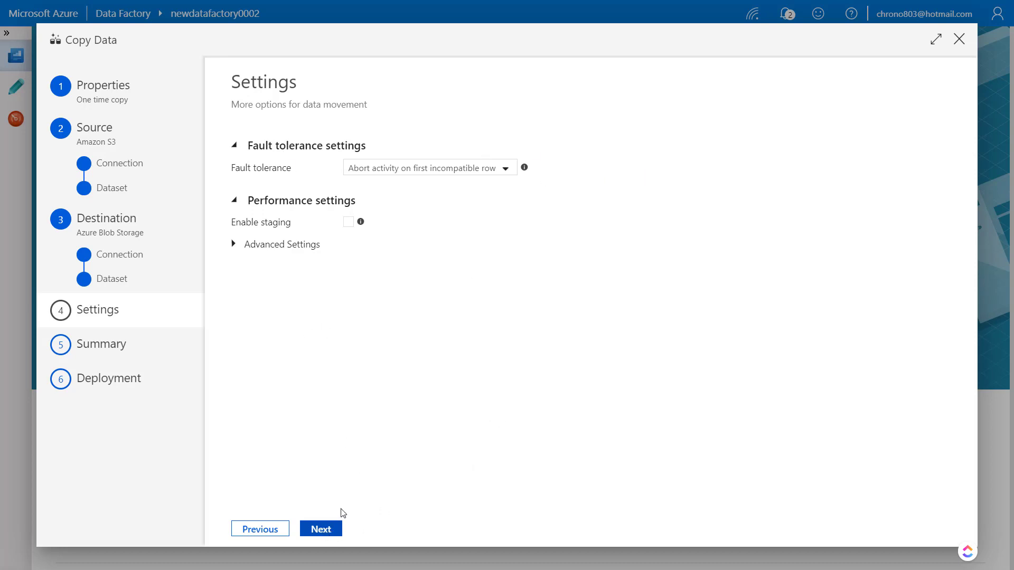
Keep the default fault tolerance and performance settings, review the copy summary, and deploy the pipeline
click(329, 534)
scroll(448, 348, down, 3)
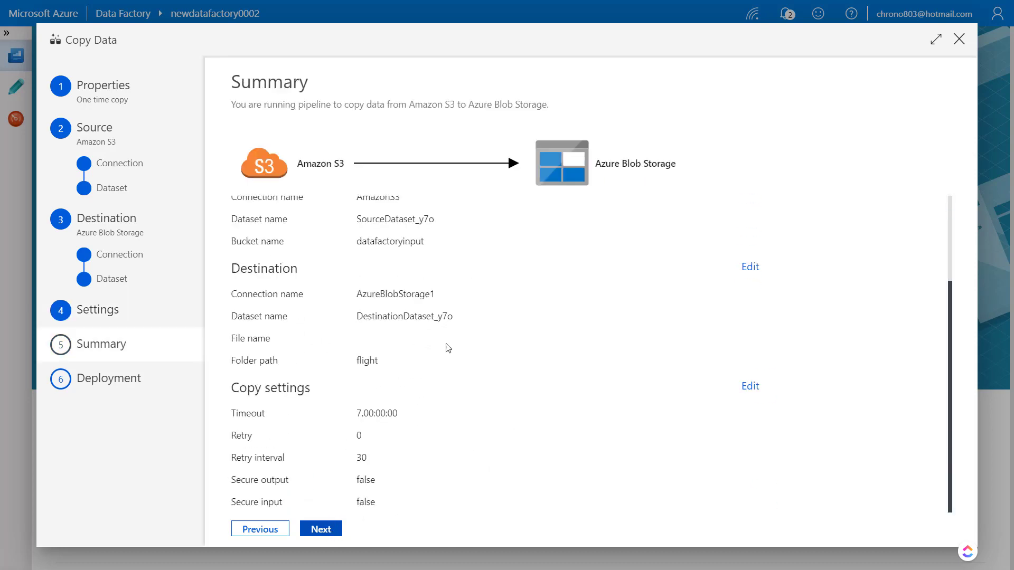
click(323, 532)
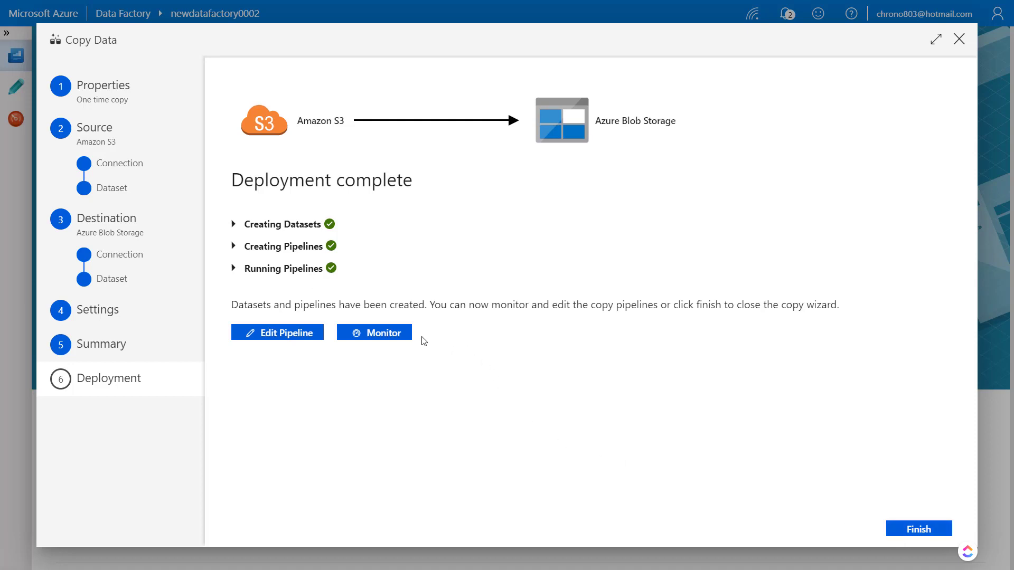
Monitor the CopyFromS3 pipeline run, refresh the run list, and filter it to succeeded runs
click(397, 339)
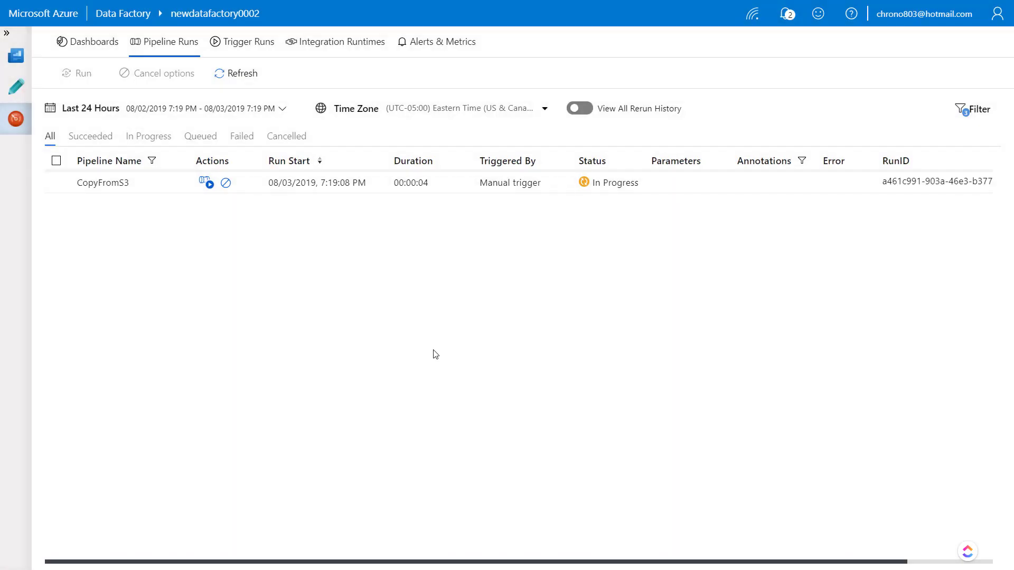
click(413, 183)
click(240, 72)
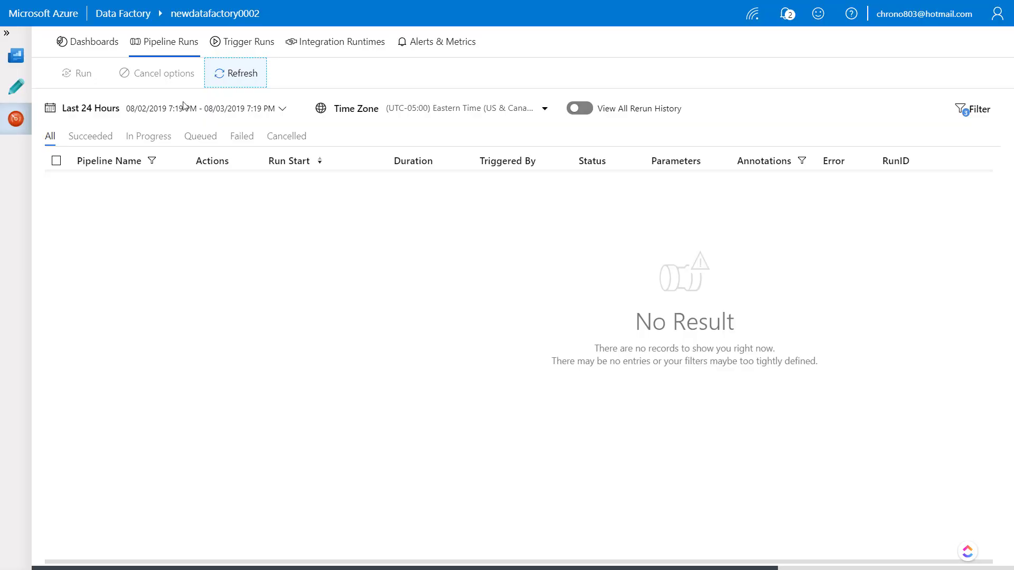
click(100, 137)
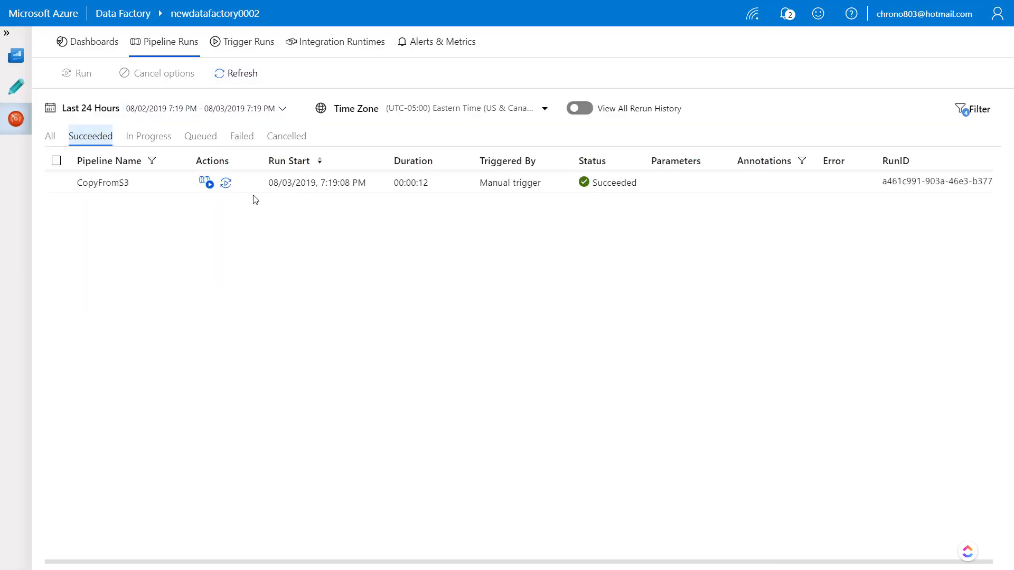
click(280, 186)
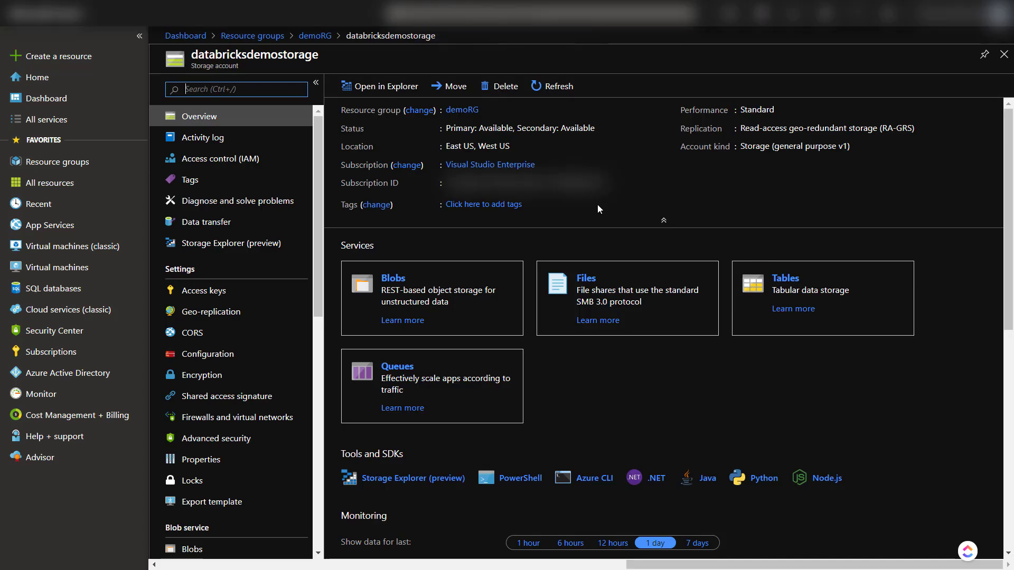
Check the contents of the flight blob container in Storage Explorer for the databricksdemostorage account in the Azure portal
click(232, 243)
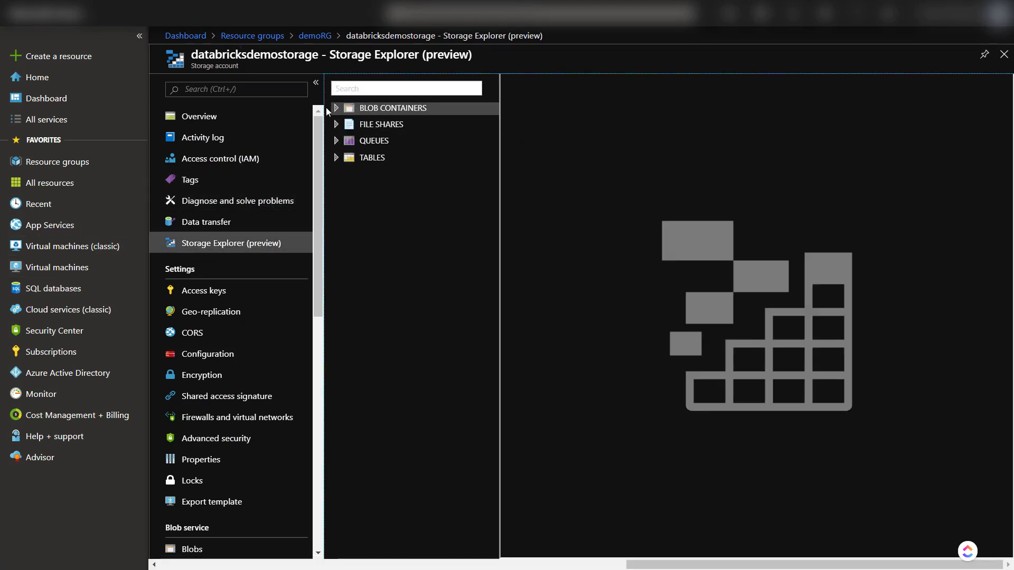
click(335, 109)
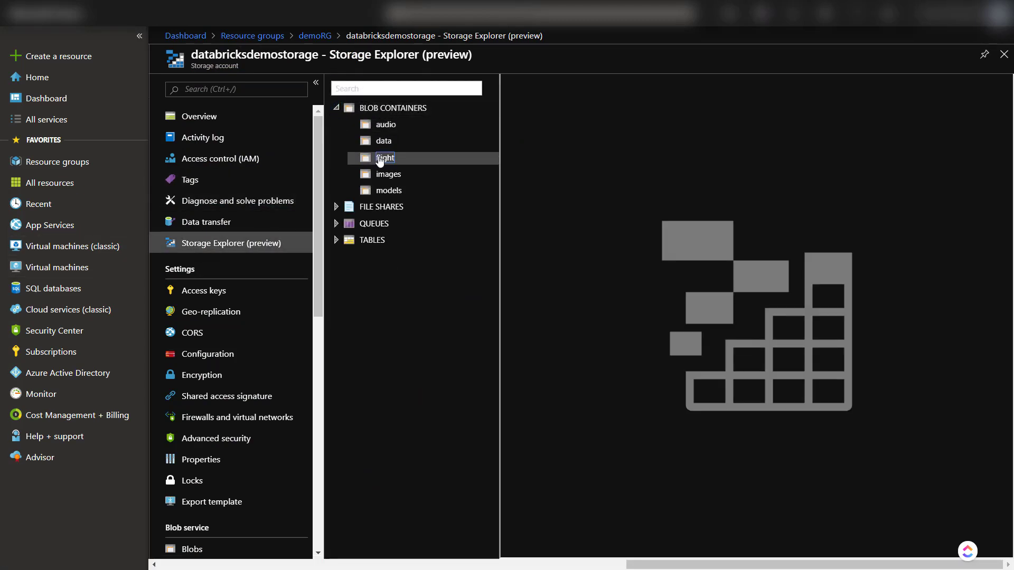
click(369, 157)
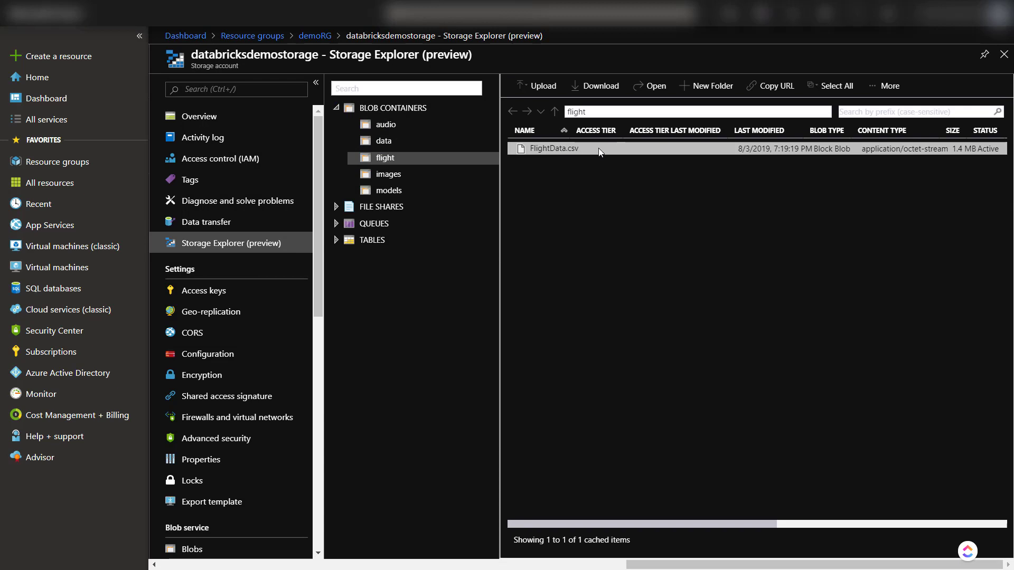